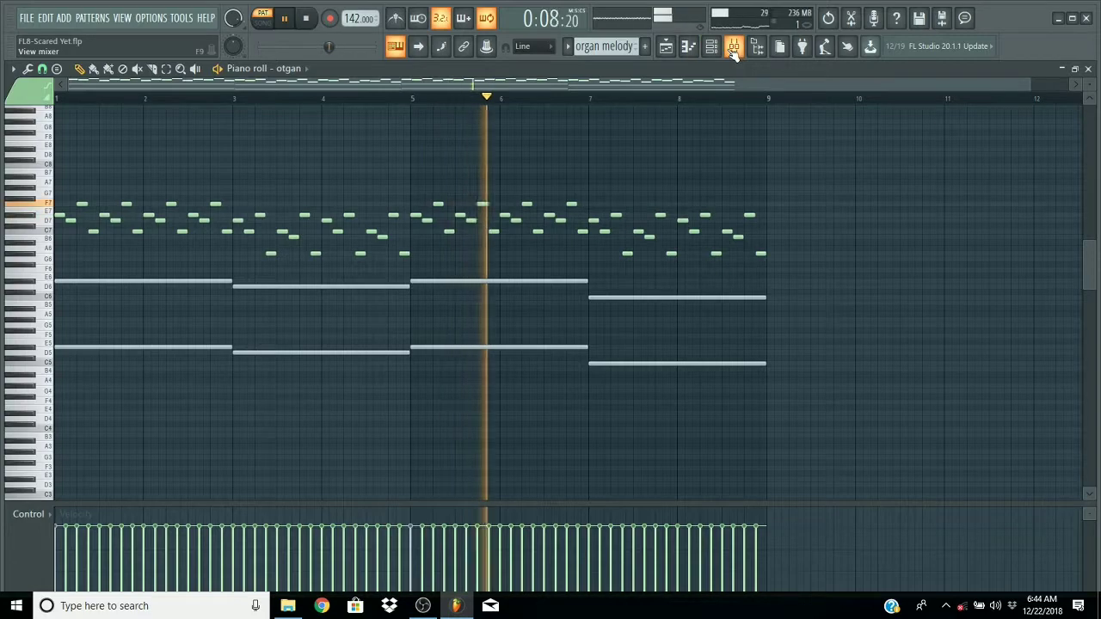
- Stop the organ melody, open the hunted bell pattern's reFX Nexus #2 notes in the piano roll and audition them
key(space)
click(712, 49)
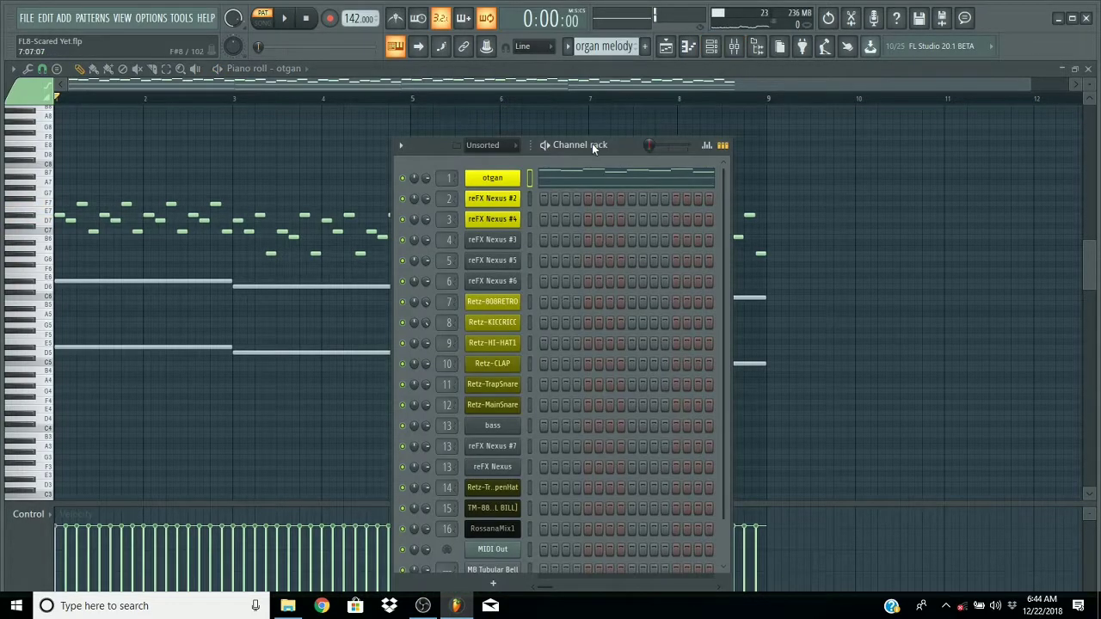
key(Right)
click(580, 199)
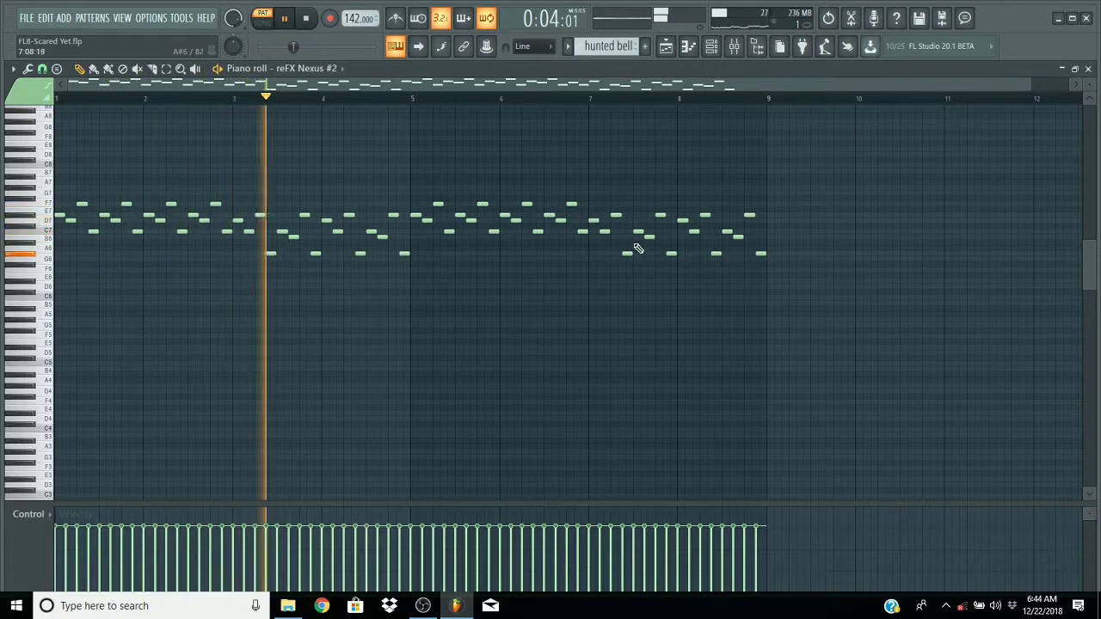
key(space)
- Switch to the brass hit pattern, open its reFX Nexus #4 notes in the piano roll and play them through
click(727, 53)
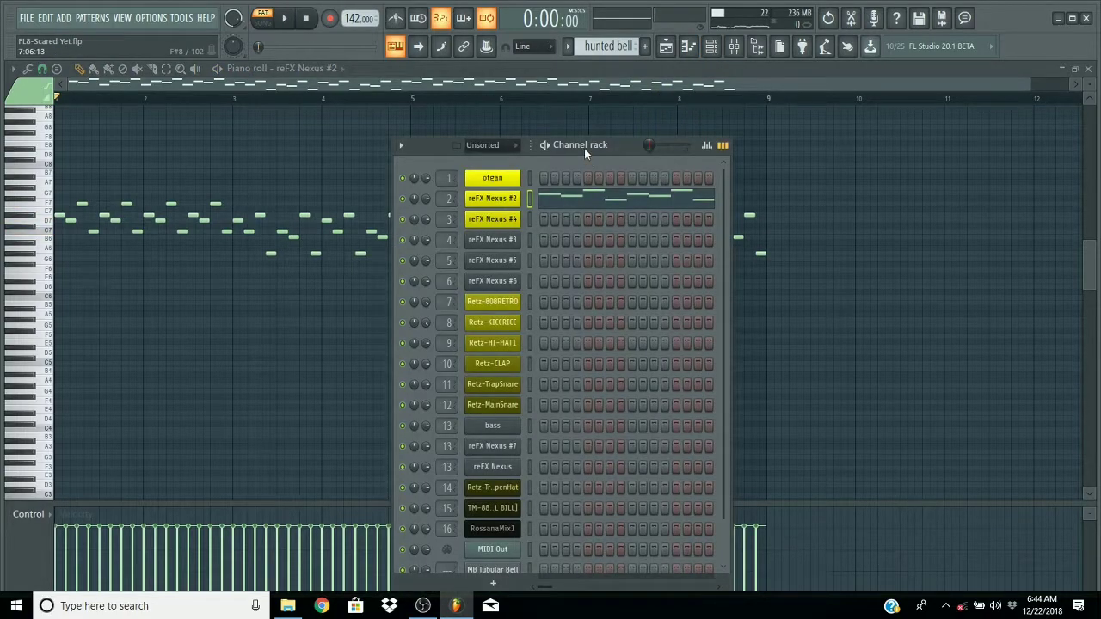
key(KP_Add)
click(591, 219)
scroll(585, 230, down, 3)
scroll(582, 236, down, 5)
key(space)
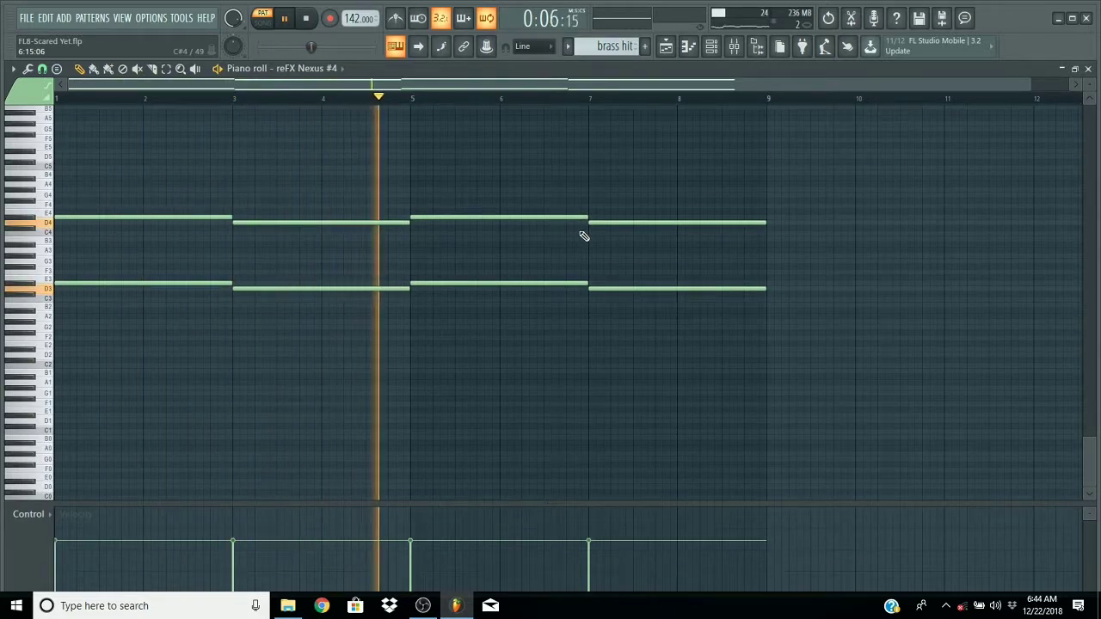
key(space)
- Switch to the 808mafia hit1 pattern, open its reFX Nexus #3 notes in the piano roll and play them
click(719, 51)
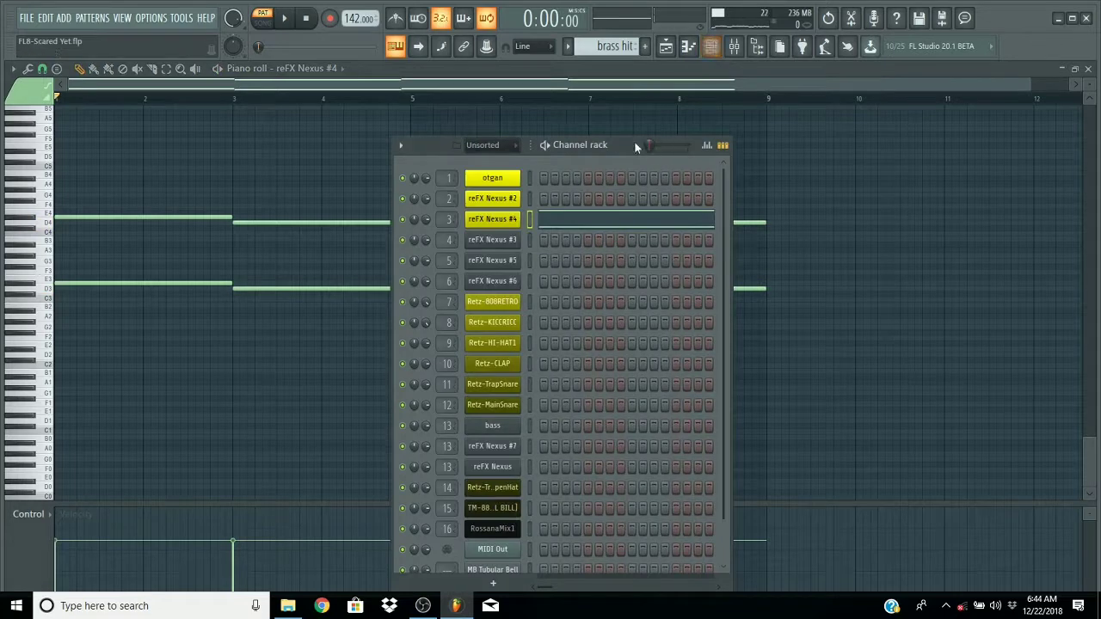
key(Down)
key(F6)
key(space)
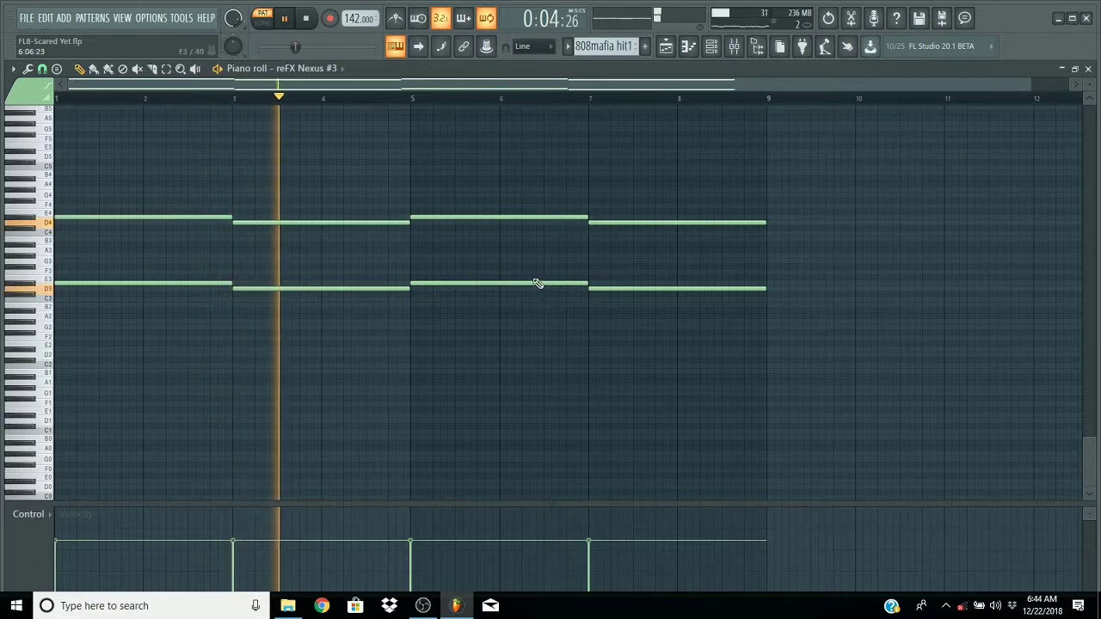
- Select the tubular bell pattern and audition its reFX Nexus #5 notes in the piano roll
click(711, 52)
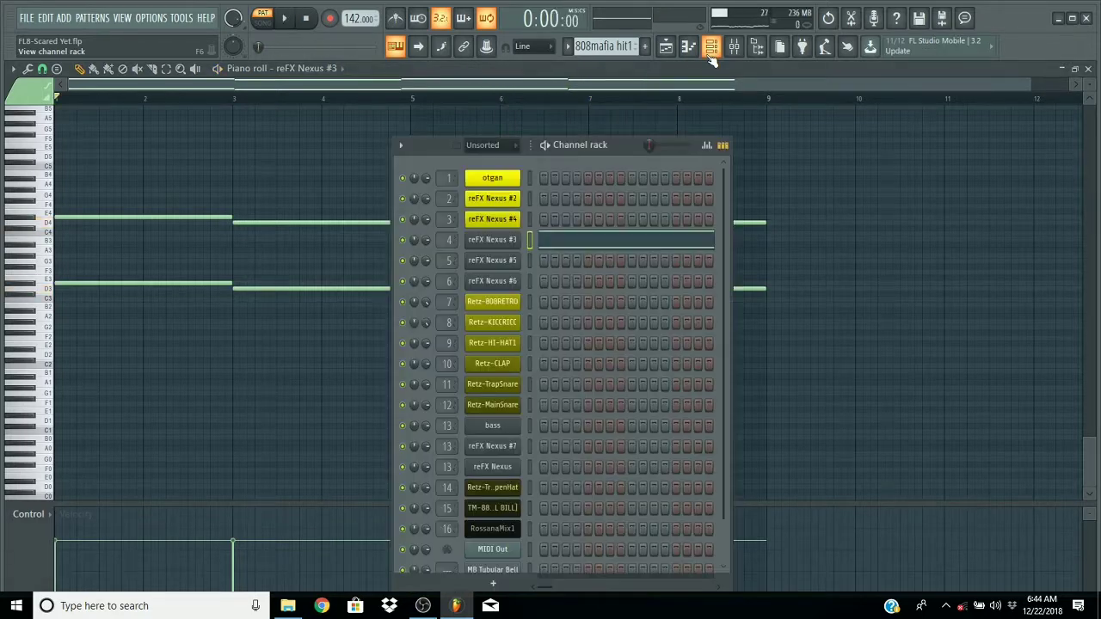
key(KP_Add)
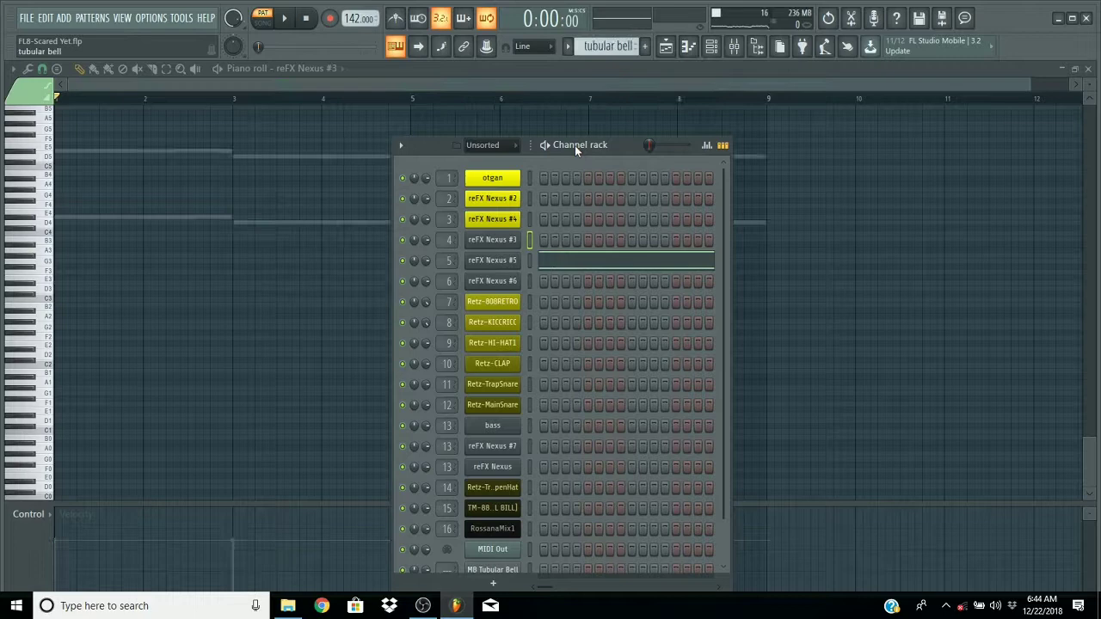
click(582, 258)
scroll(565, 265, up, 3)
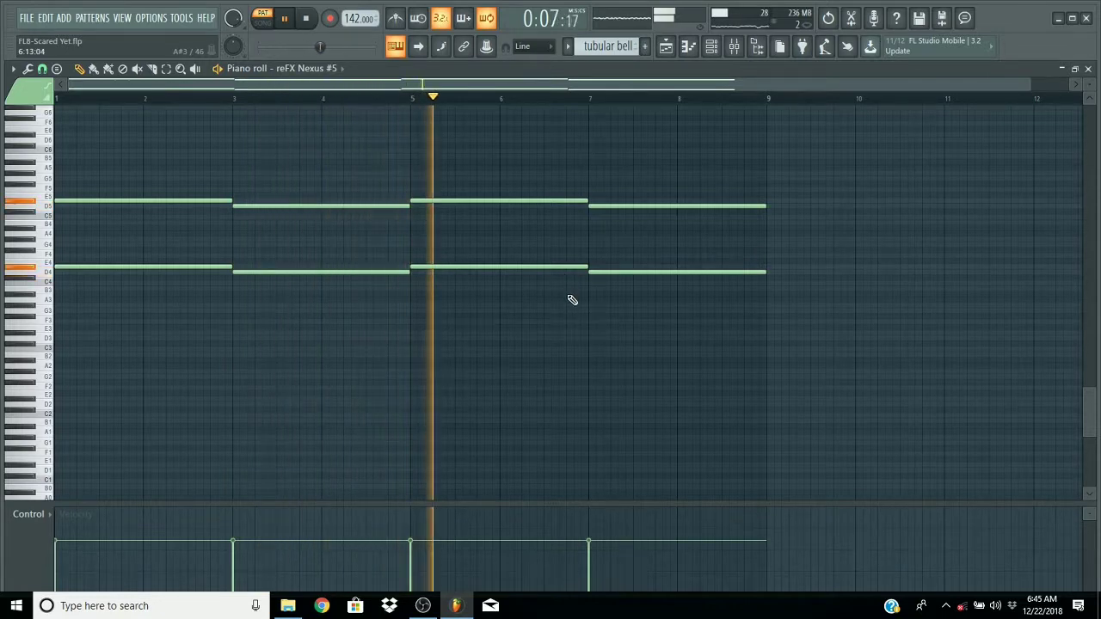
key(space)
- Select the piano melody pattern and play its reFX Nexus #6 notes in the piano roll
click(715, 56)
key(KP_Add)
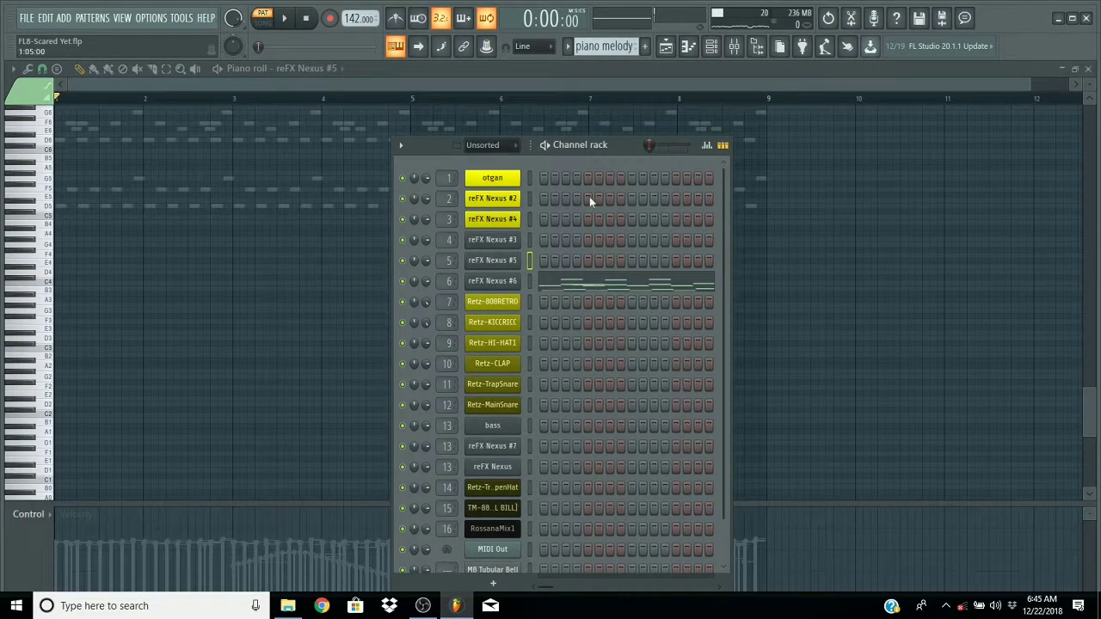
click(596, 286)
key(space)
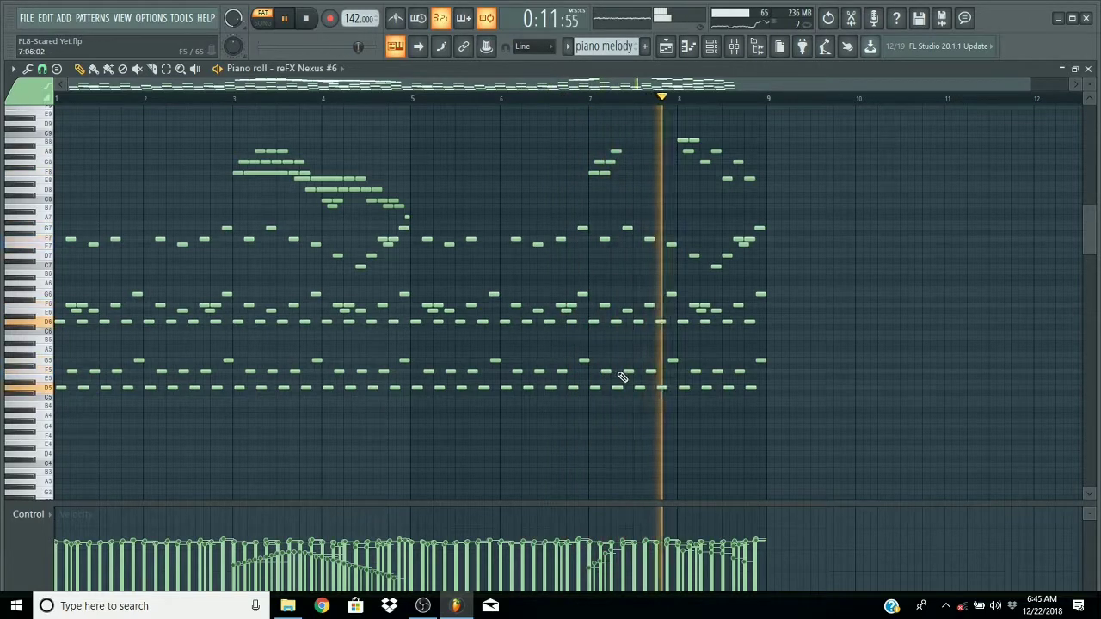
- Open the Retz-808RETRO pattern in the piano roll, play it and examine its note placement up close
click(729, 53)
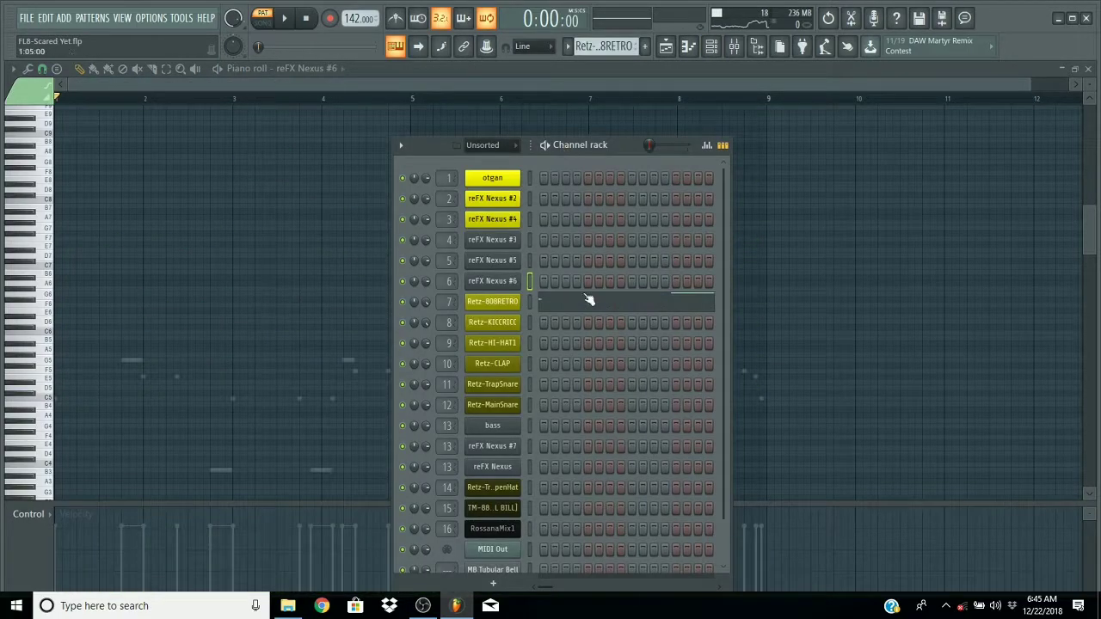
key(F6)
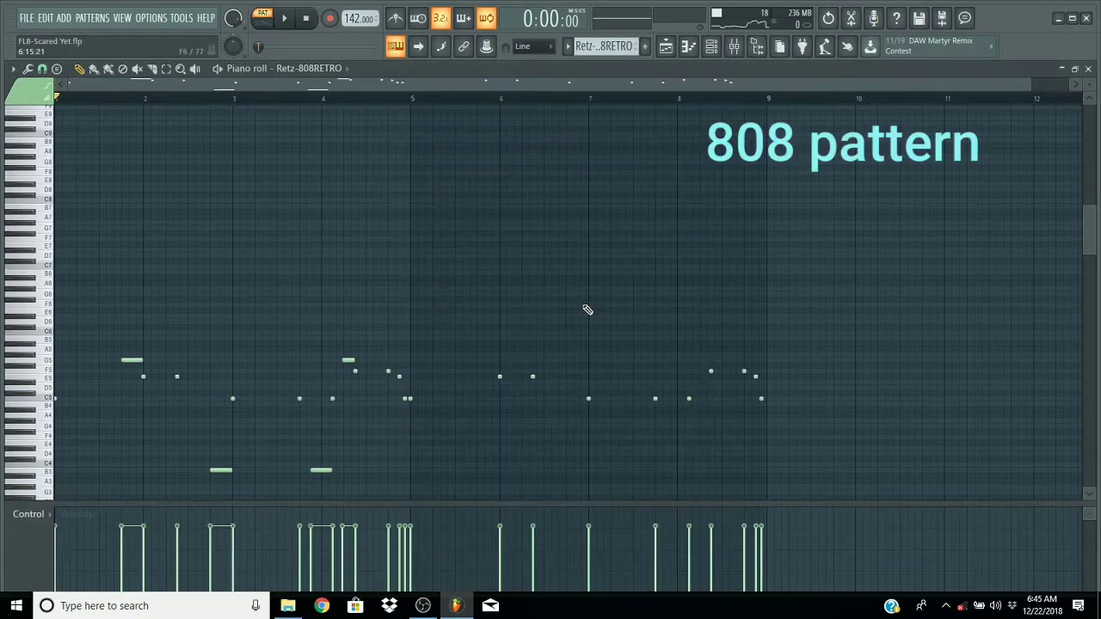
scroll(560, 308, down, 3)
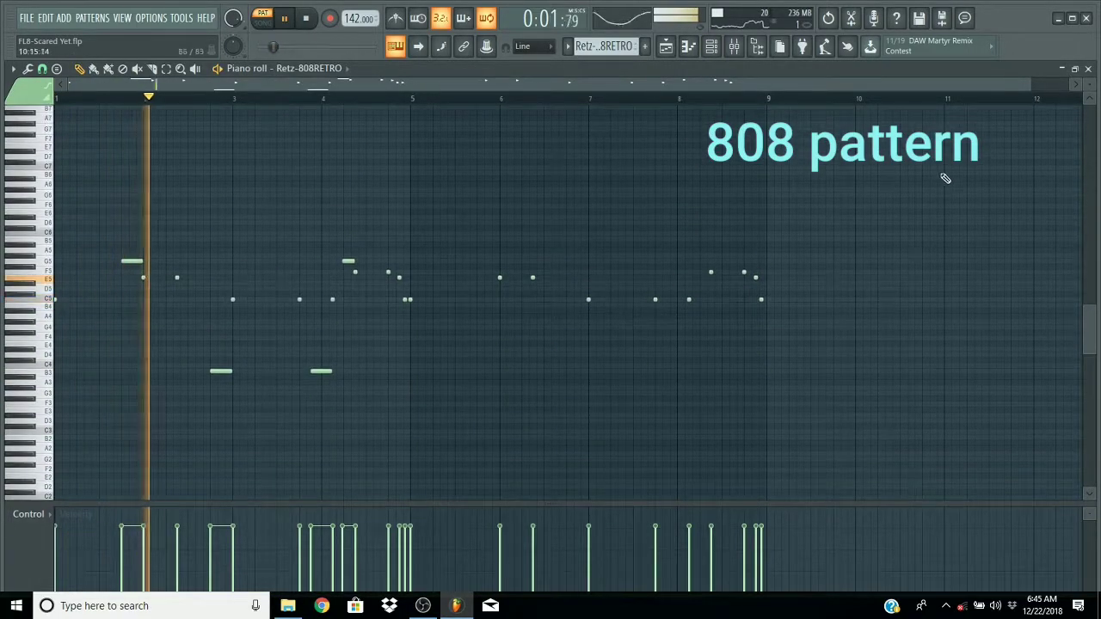
scroll(1089, 86, up, 2)
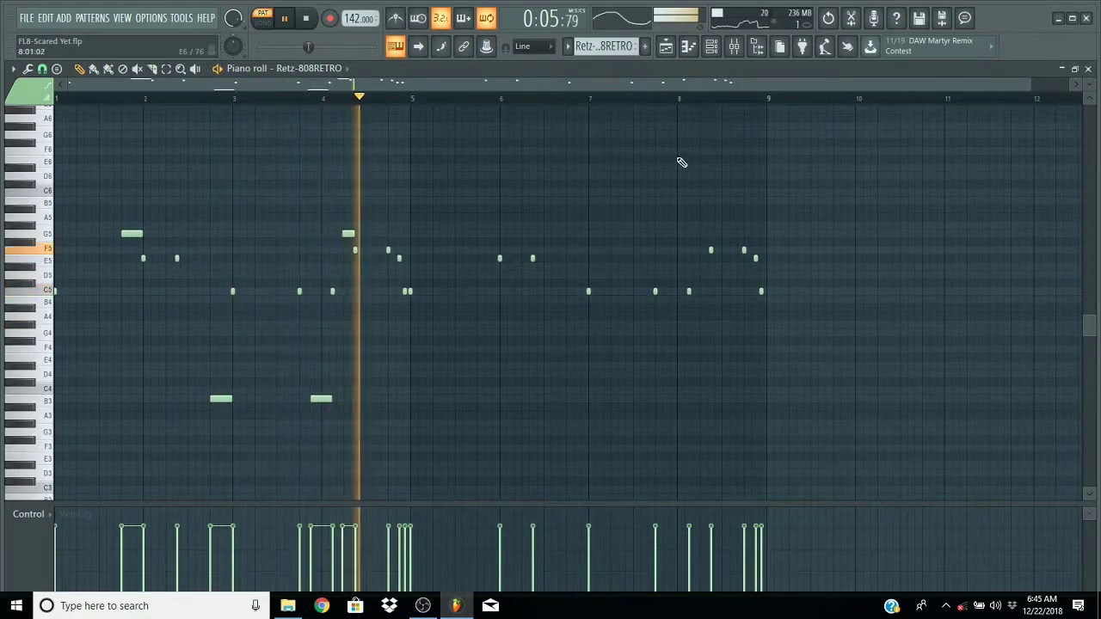
scroll(433, 98, up, 2)
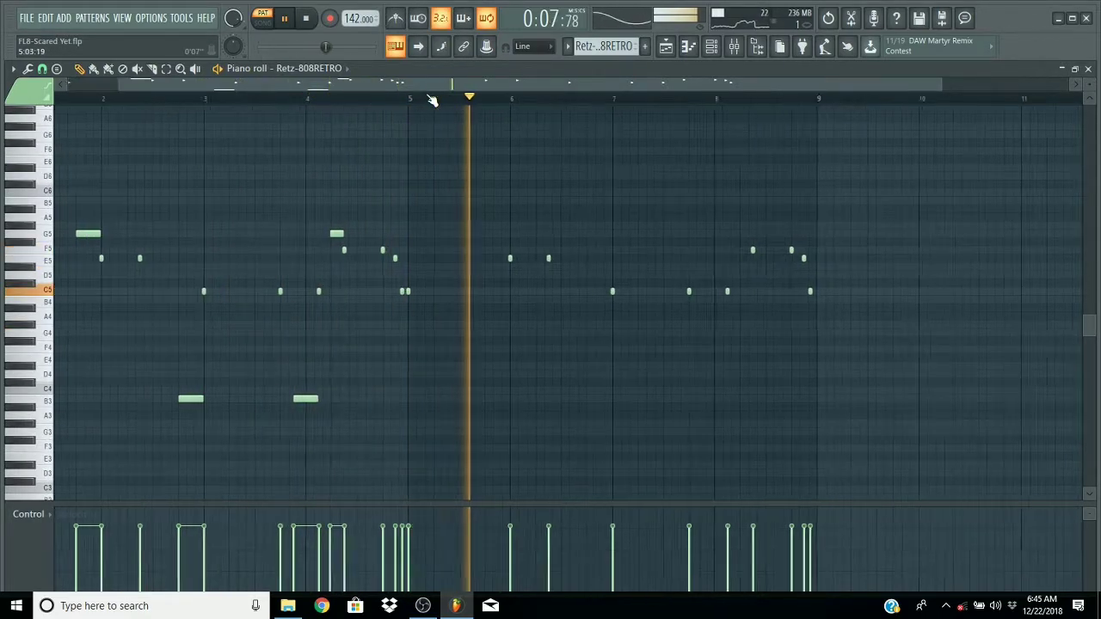
scroll(434, 101, down, 2)
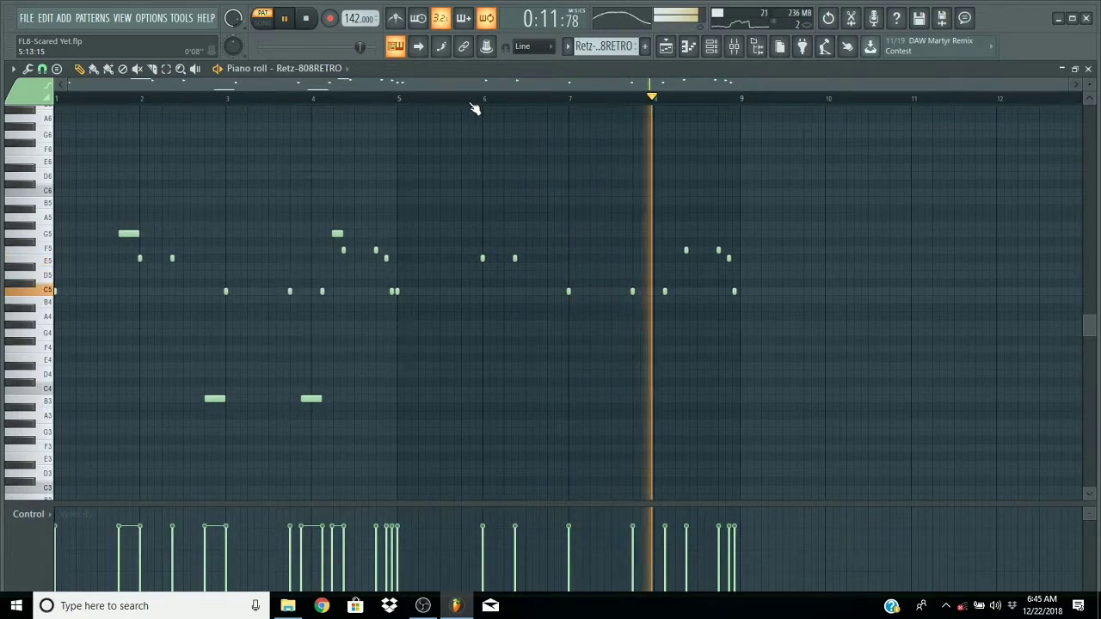
key(space)
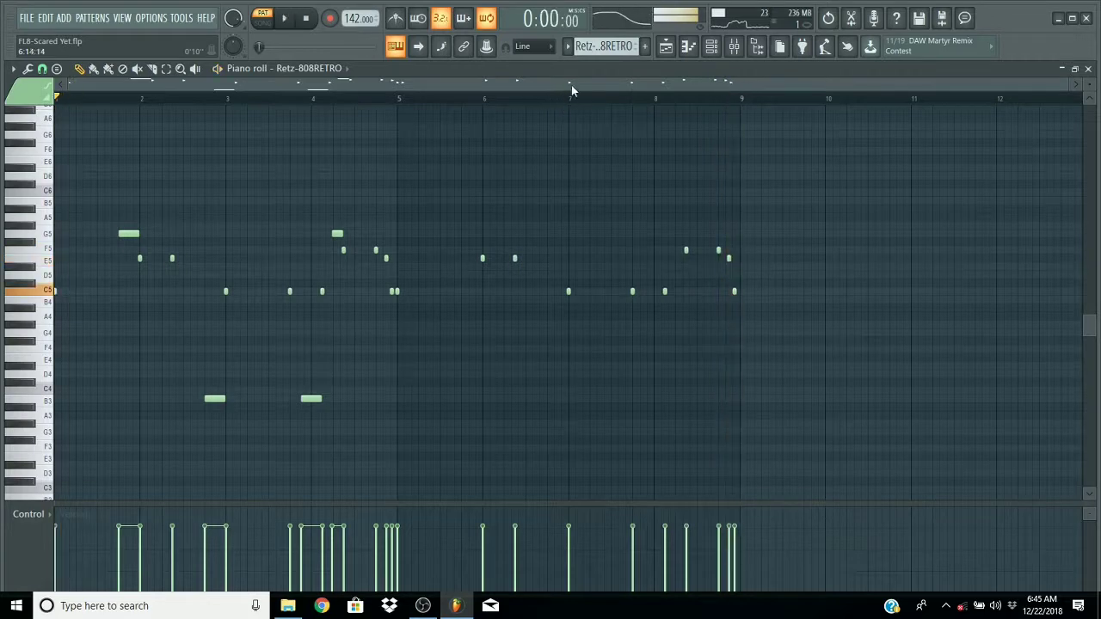
- Switch to the Retz-KICCRICC kick pattern and audition it from the channel rack
click(711, 47)
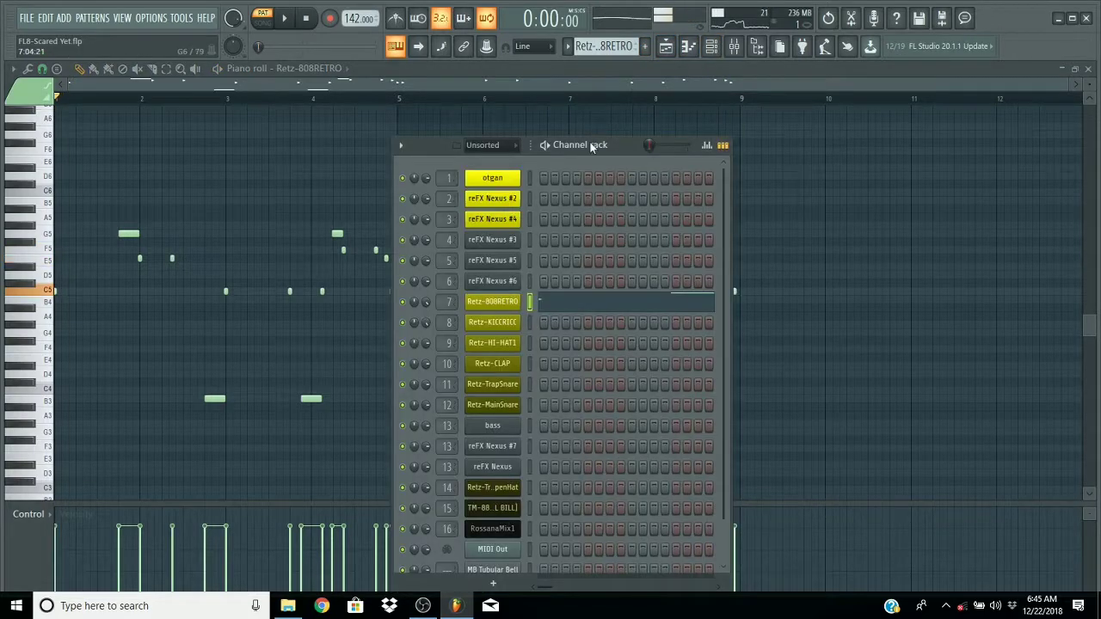
key(KP_Add)
key(space)
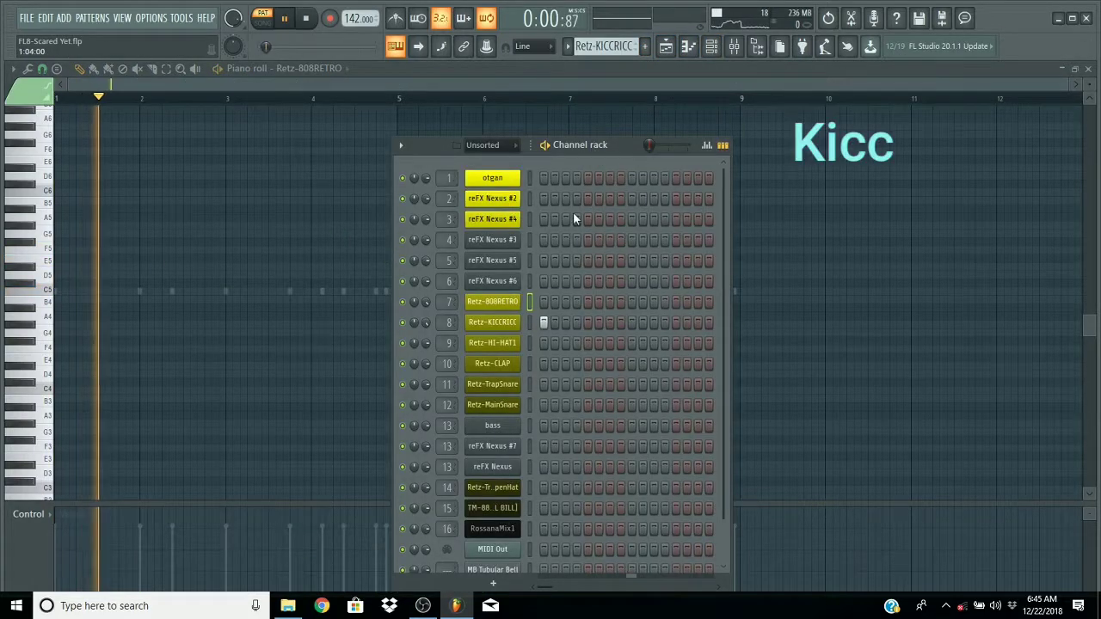
key(space)
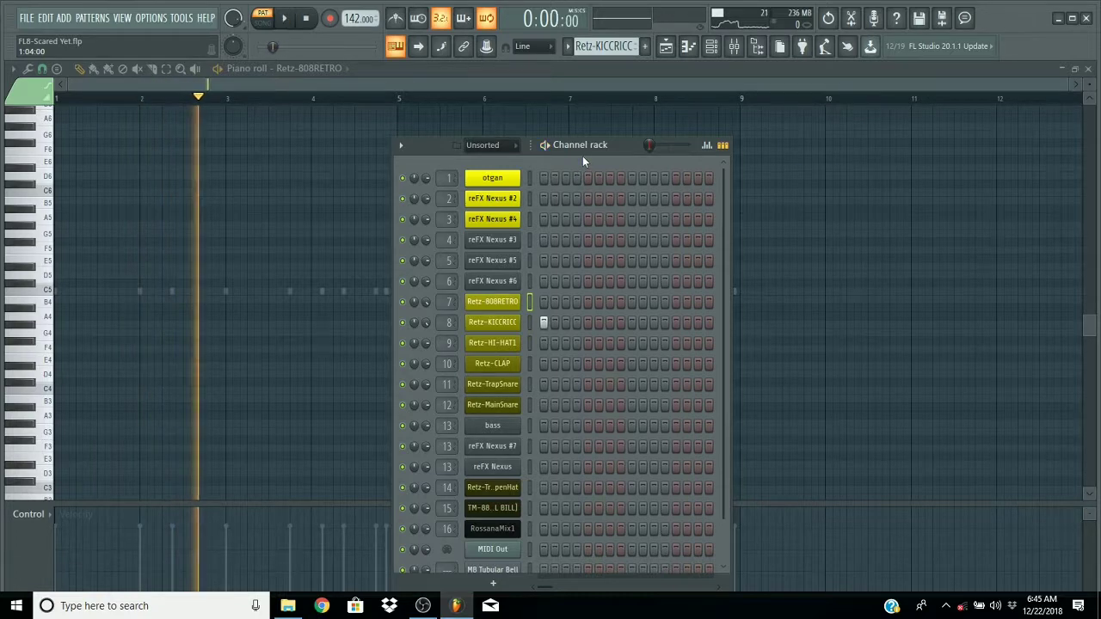
- Switch to the Retz-HI-HAT1 pattern, open its notes in the piano roll and listen to the hi-hat rolls
key(KP_Add)
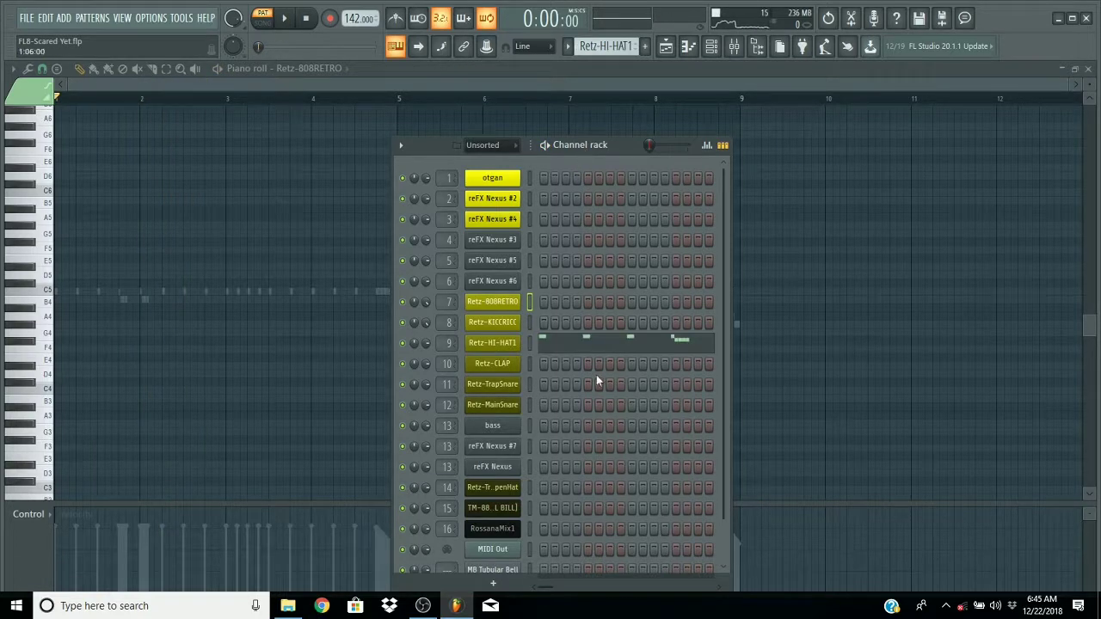
click(594, 342)
scroll(592, 342, down, 2)
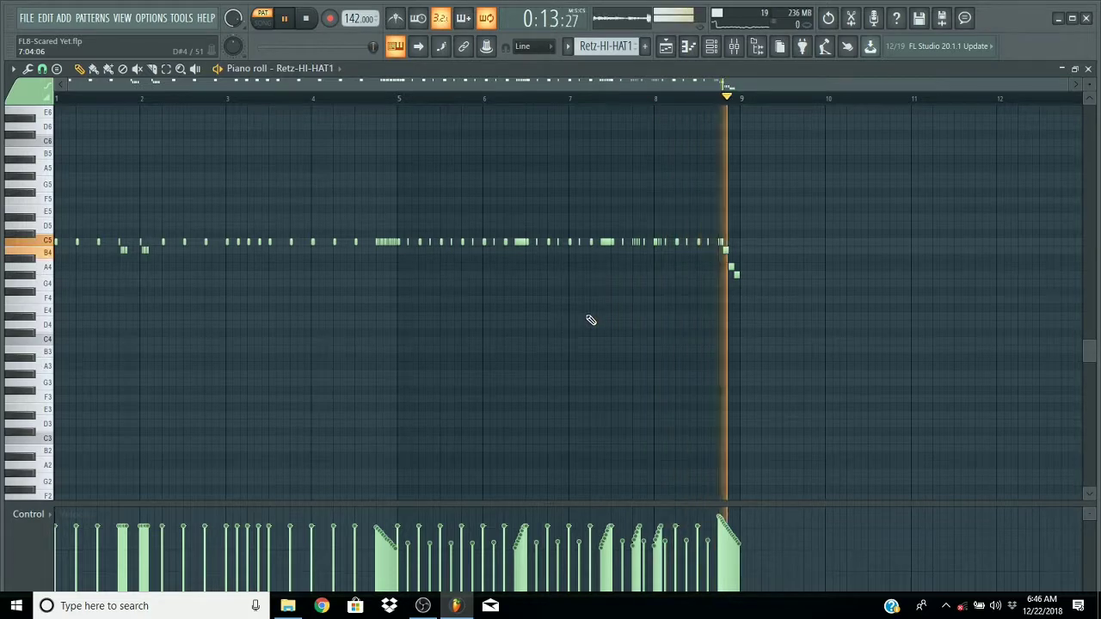
key(space)
- Bring up the channel rack, select the Retz-CLAP pattern and audition the clap
click(716, 51)
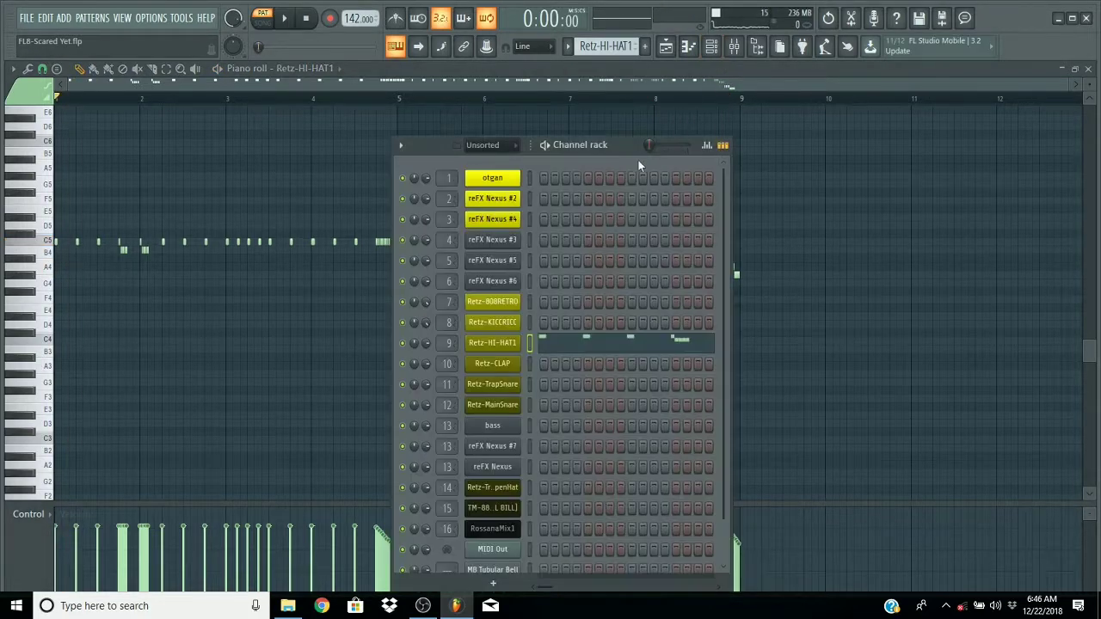
key(KP_Add)
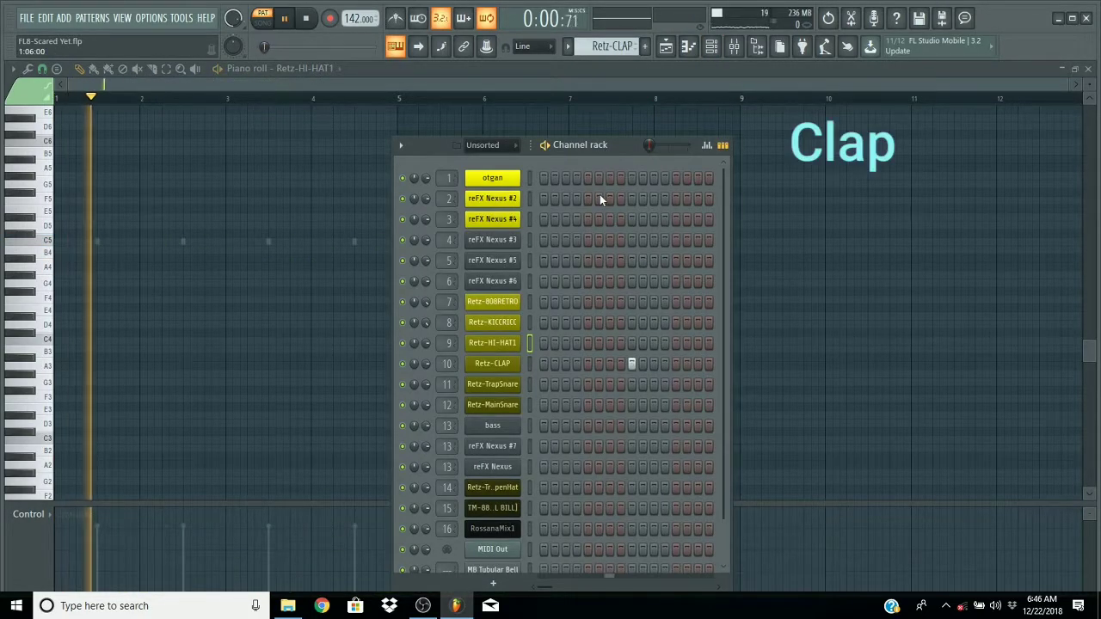
key(space)
- Audition the Retz-TrapSnare pattern and shift the channel rack window aside while it plays
key(KP_Add)
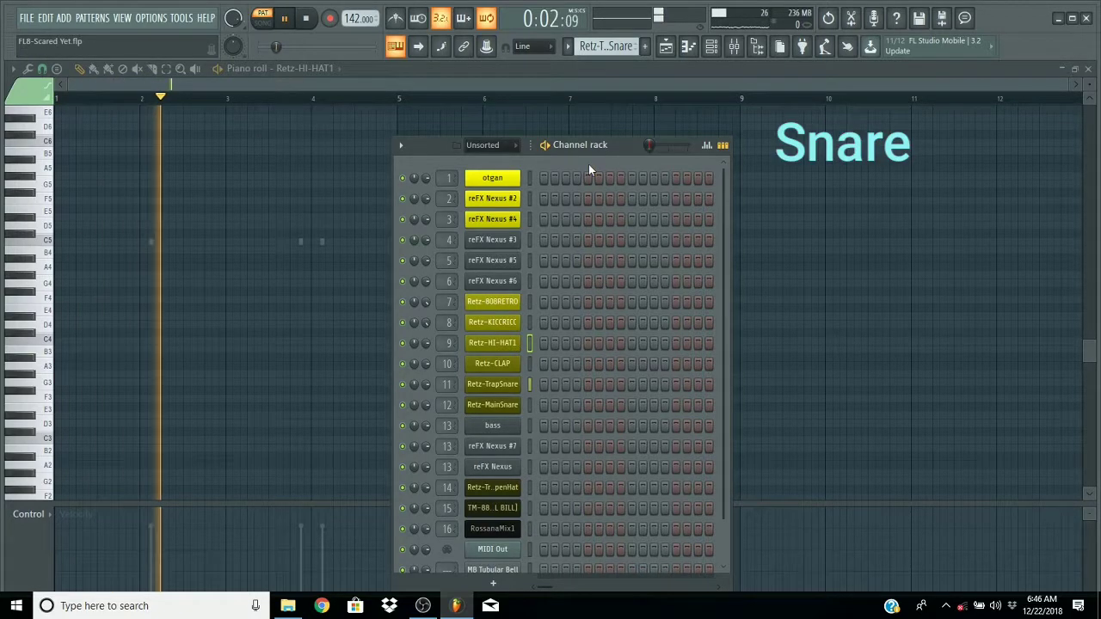
drag(615, 146, 674, 146)
key(space)
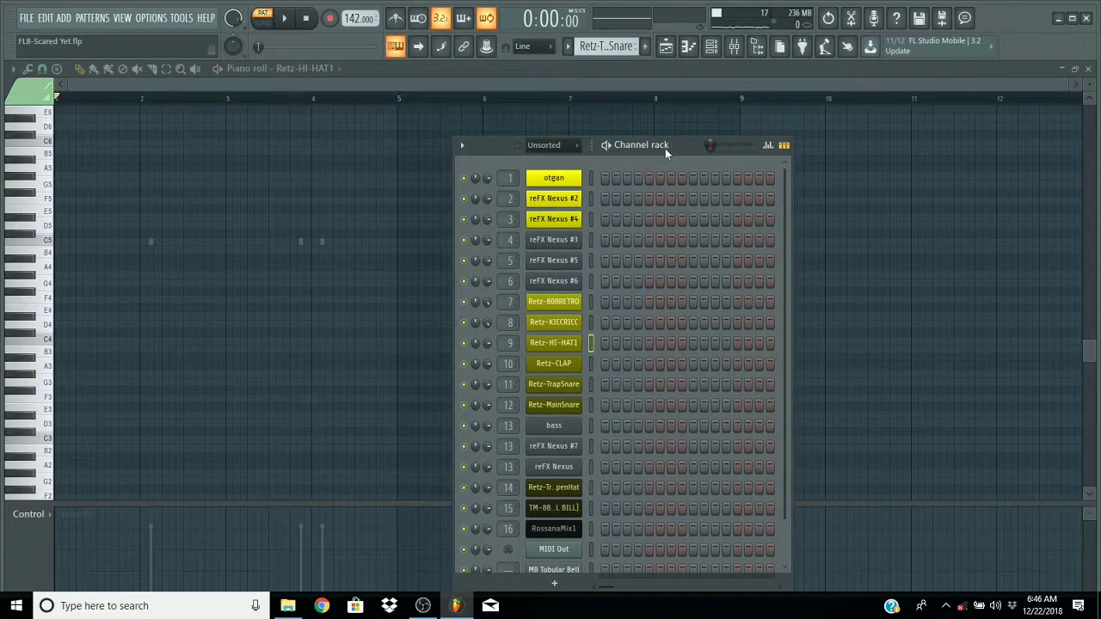
- Switch to the Retz-MainSnare pattern and play its snare notes with the piano roll open
key(KP_Add)
key(space)
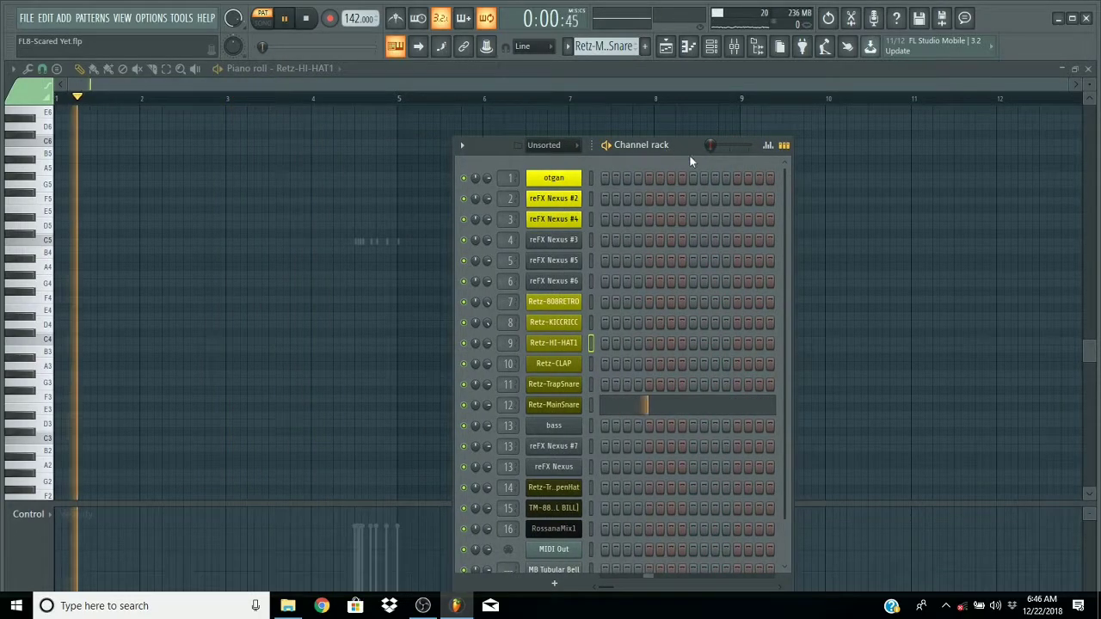
click(691, 406)
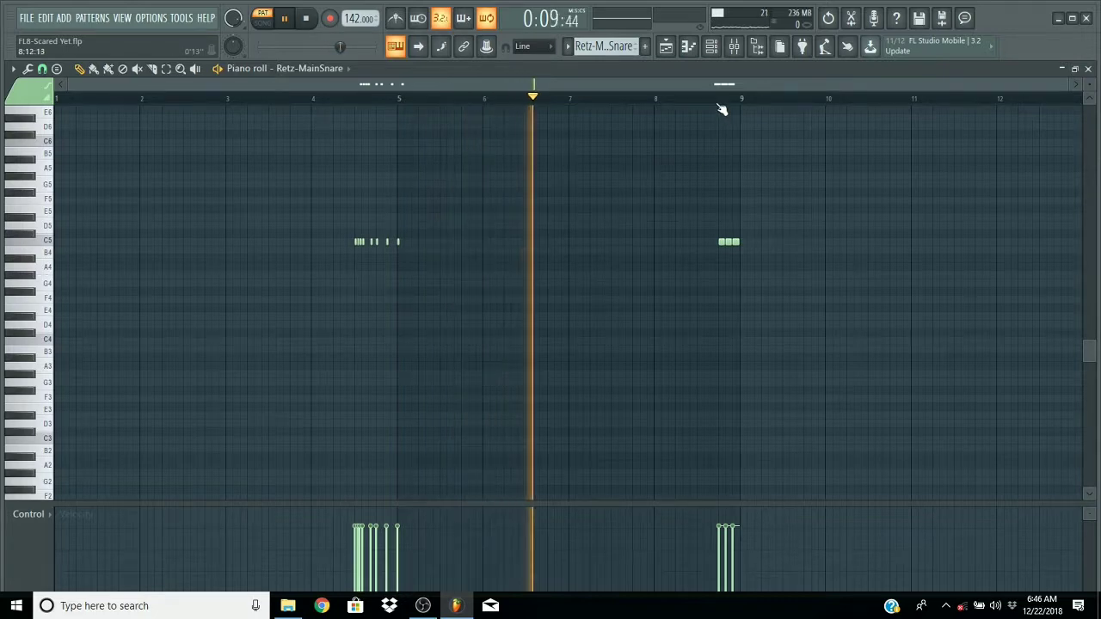
key(space)
- Switch to the MB Tubular Bell pattern, reposition the channel rack to reach its channel, and audition its notes in the piano roll
click(712, 48)
key(Right)
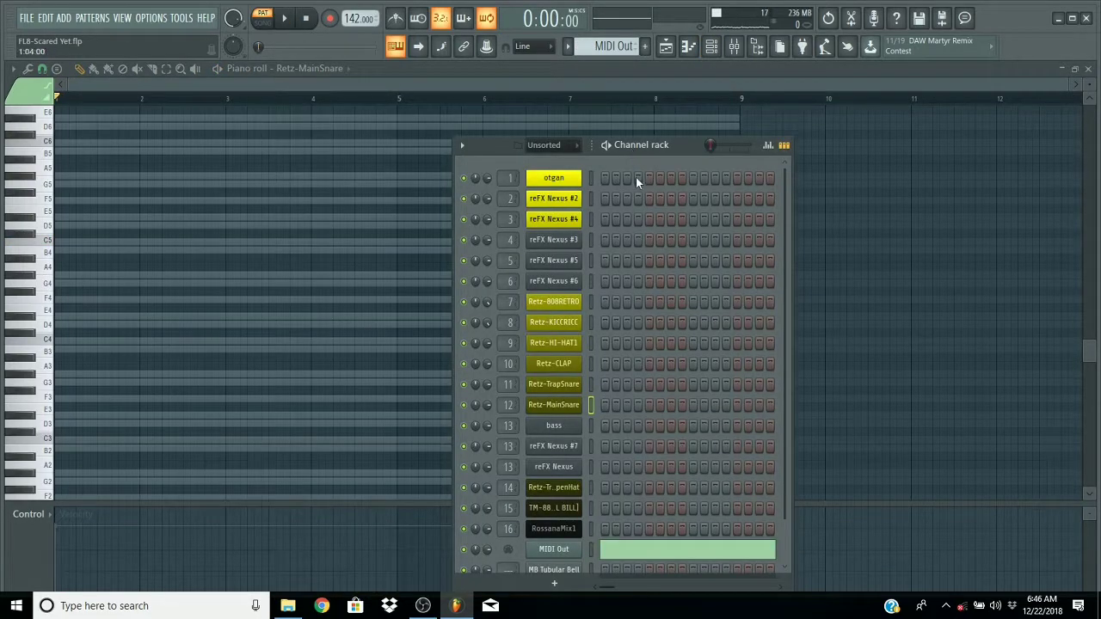
key(Right)
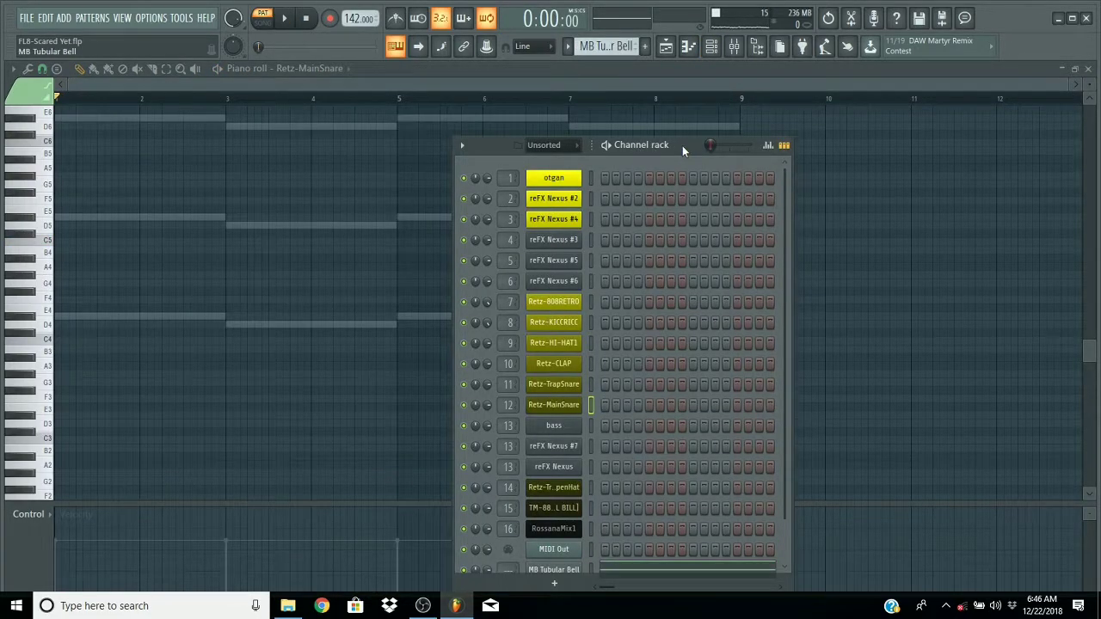
drag(682, 145, 666, 113)
scroll(632, 258, down, 2)
click(655, 503)
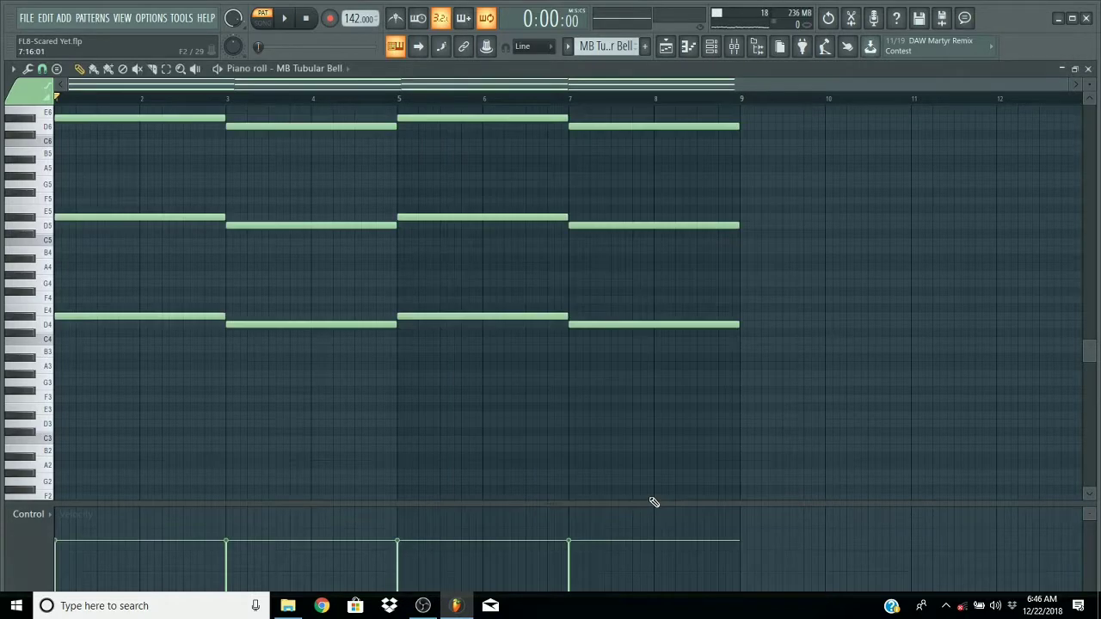
scroll(581, 447, up, 3)
scroll(538, 434, down, 1)
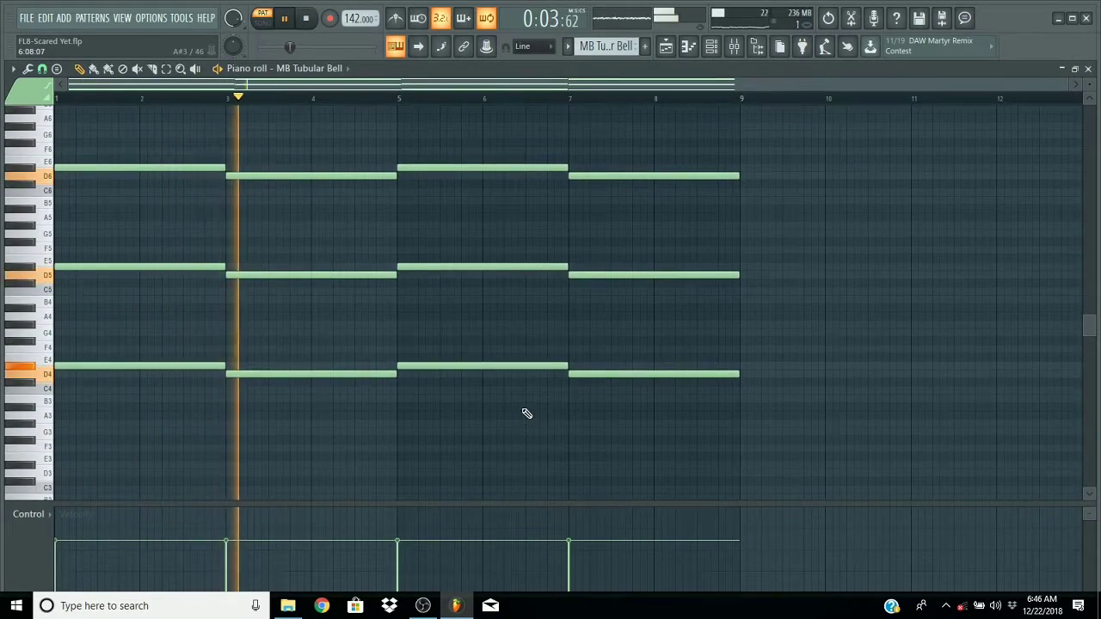
- Switch to the bass pattern and audition its notes in the piano roll, with the full note sequence in view
click(713, 49)
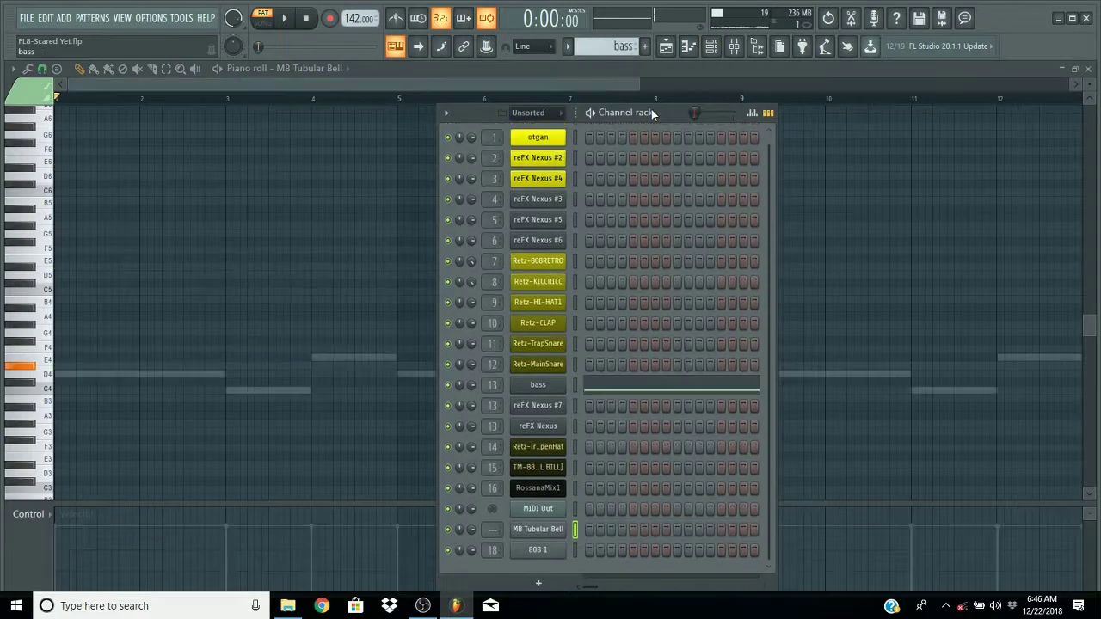
click(648, 387)
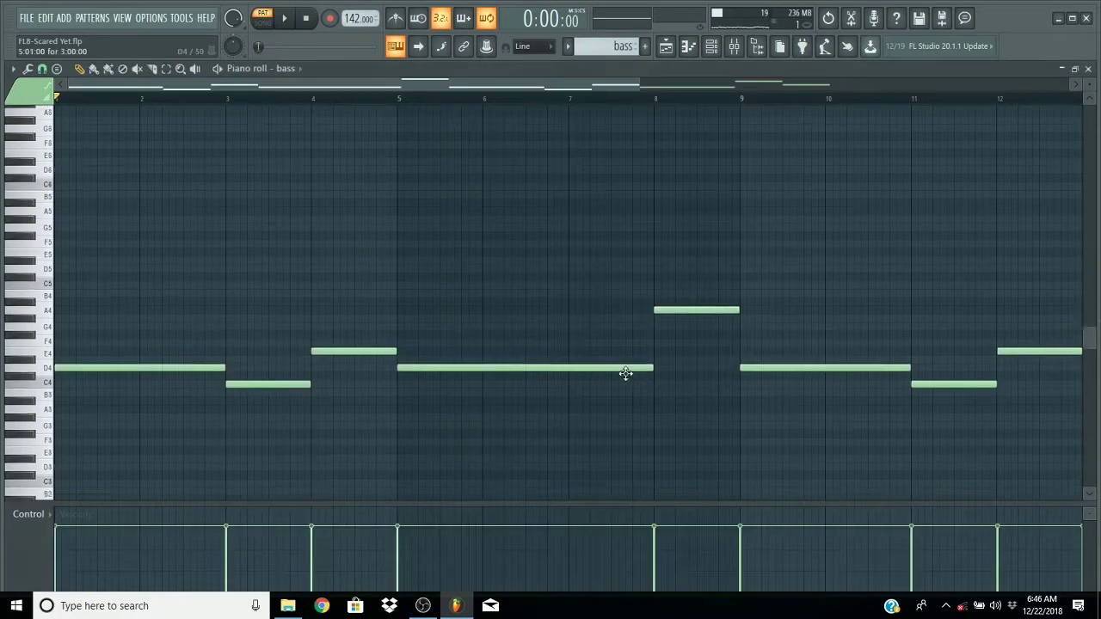
key(space)
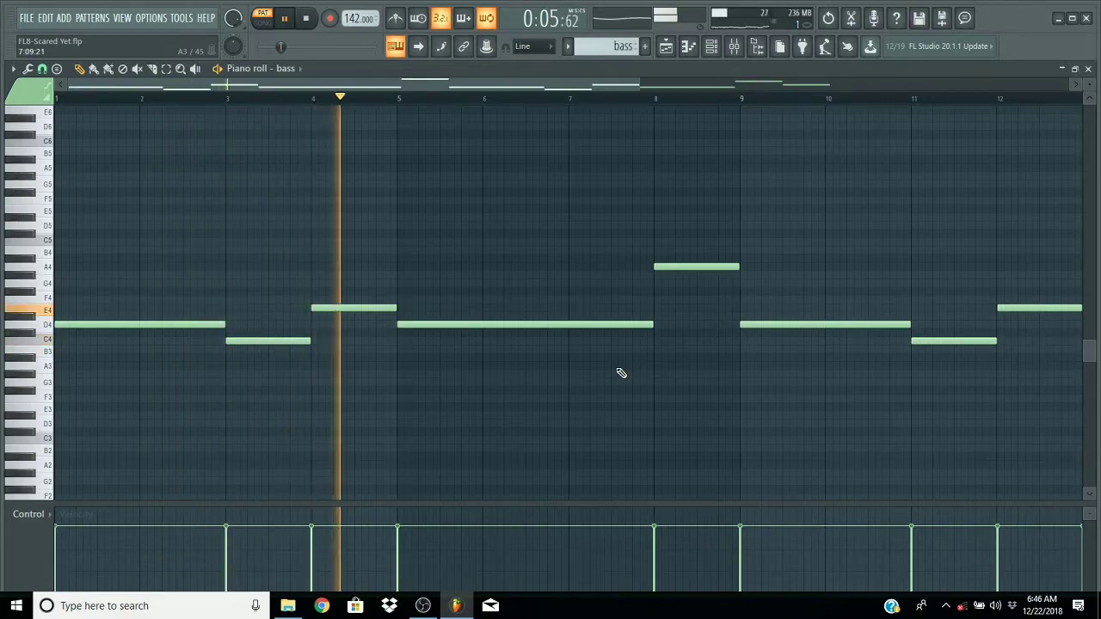
scroll(655, 105, down, 5)
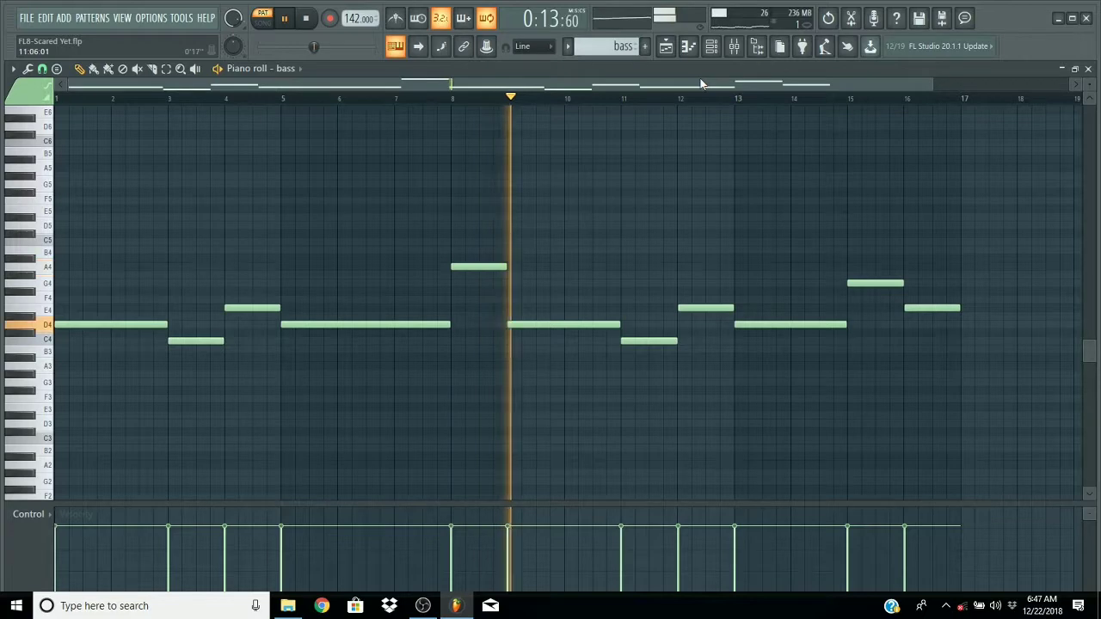
key(space)
- Switch to the Priz sidechain pattern and play the reFX Nexus #7 notes in the piano roll
click(712, 46)
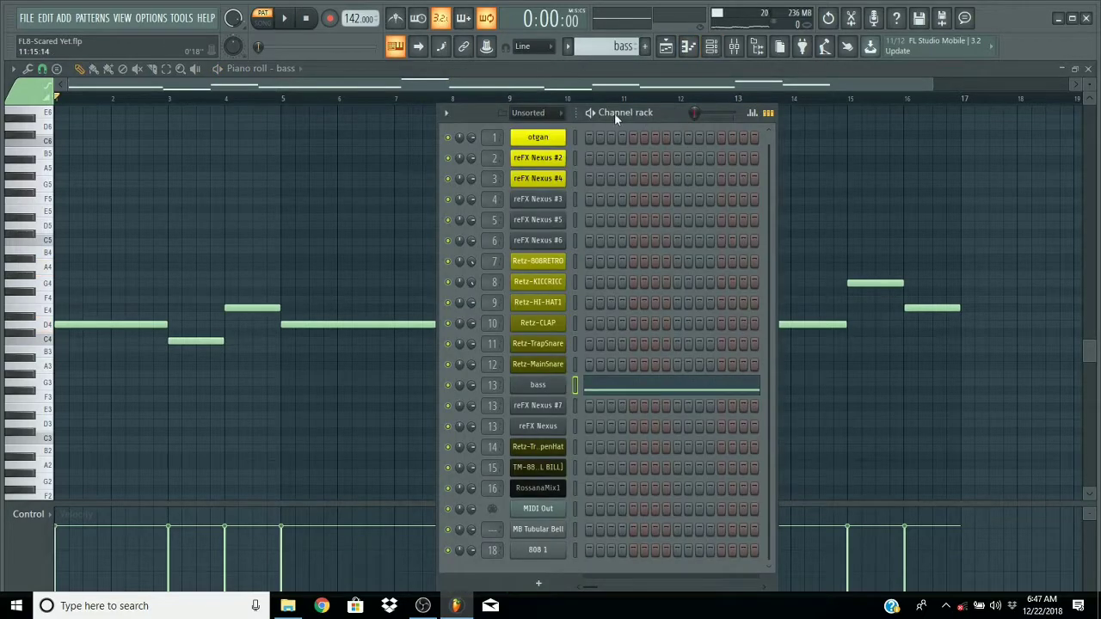
key(KP_Add)
click(654, 403)
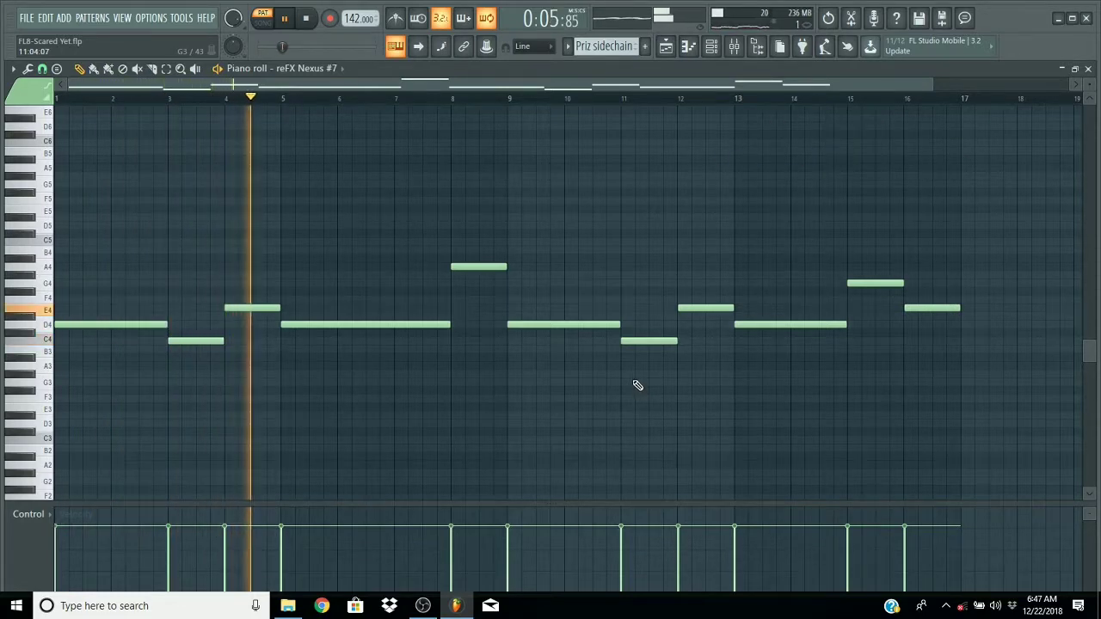
- Stop playback, switch to the synth pattern and audition the reFX Nexus notes in the piano roll
click(712, 47)
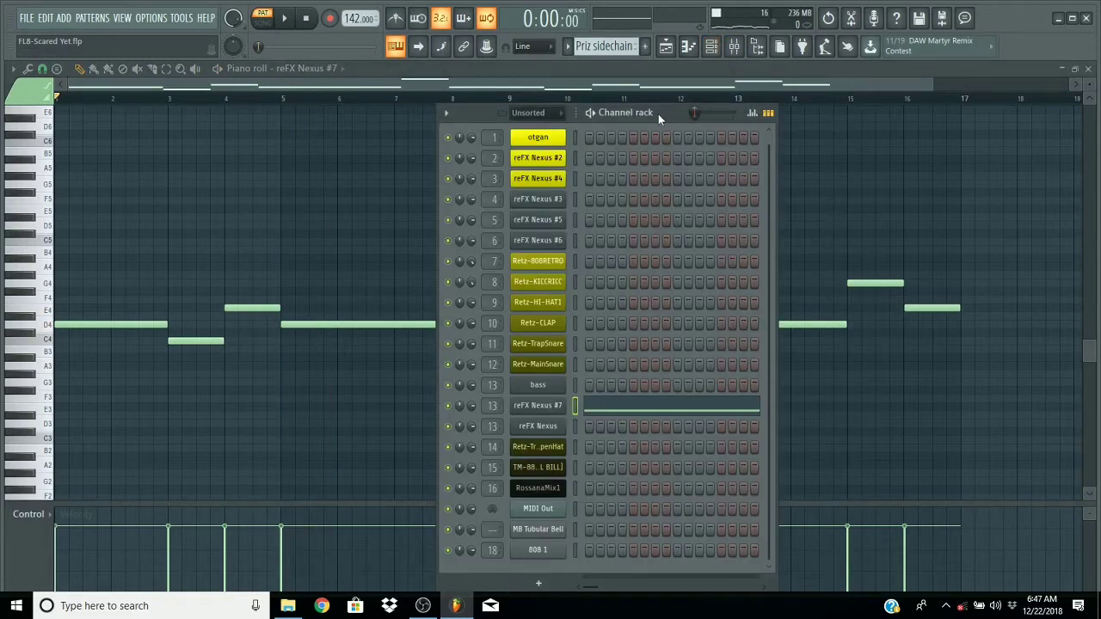
key(KP_Add)
click(659, 431)
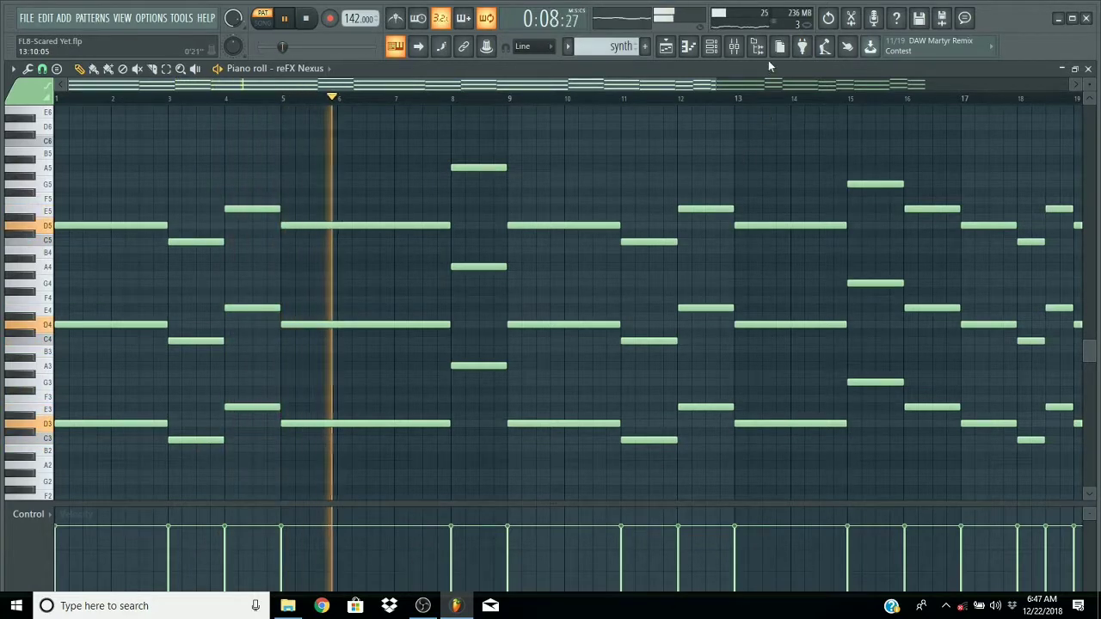
key(space)
- Switch to Pattern 18 and audition the 808 1 part, with its notes shown enlarged in the piano roll
click(714, 48)
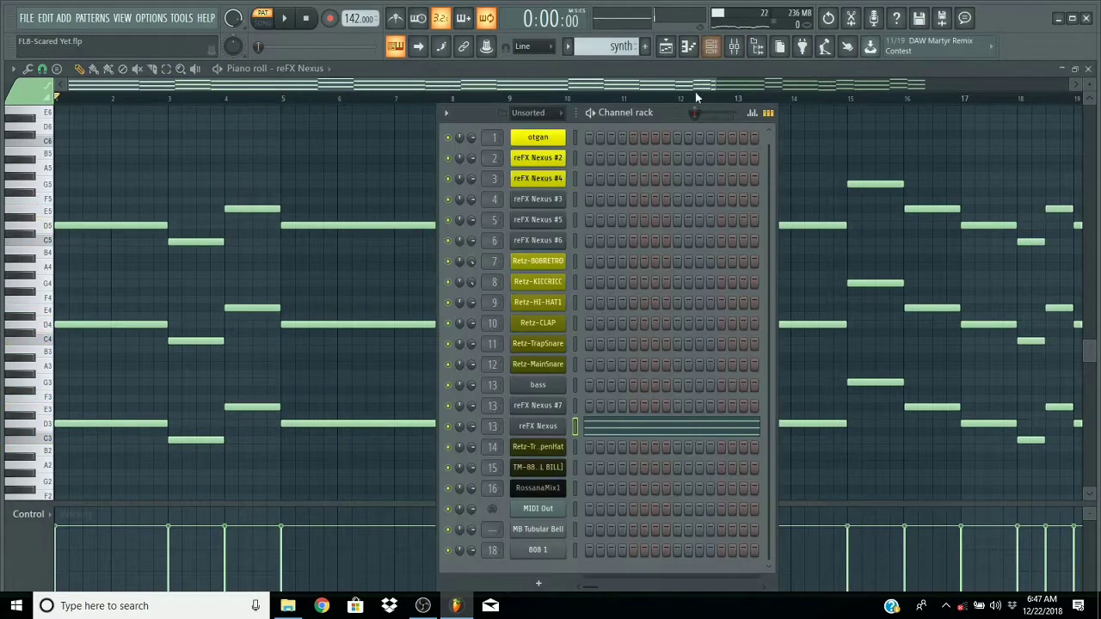
key(Right)
key(space)
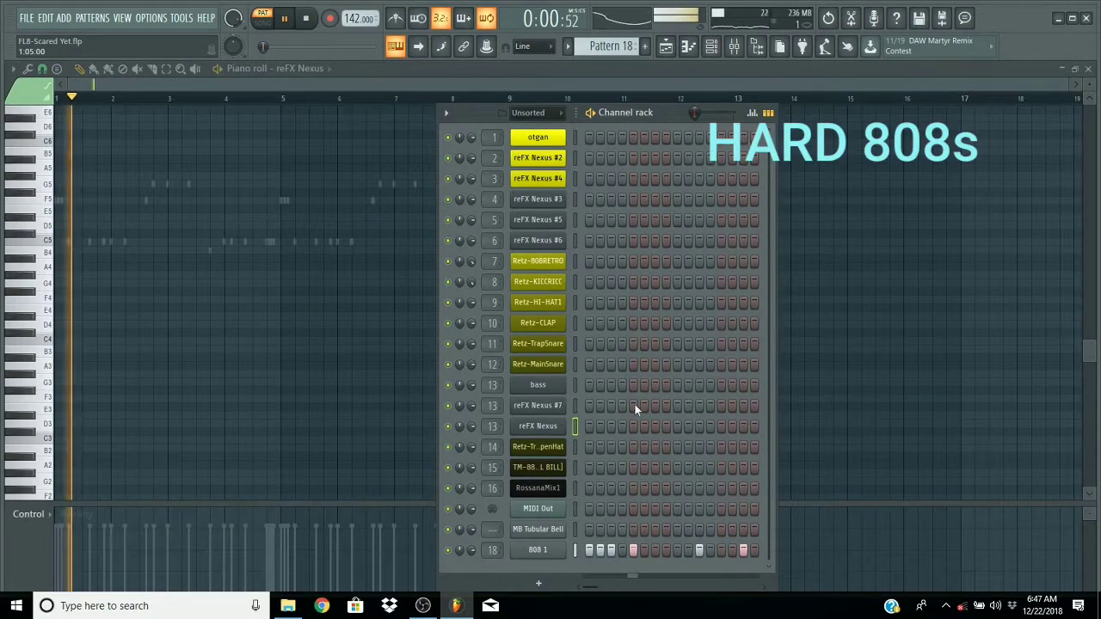
right_click(558, 550)
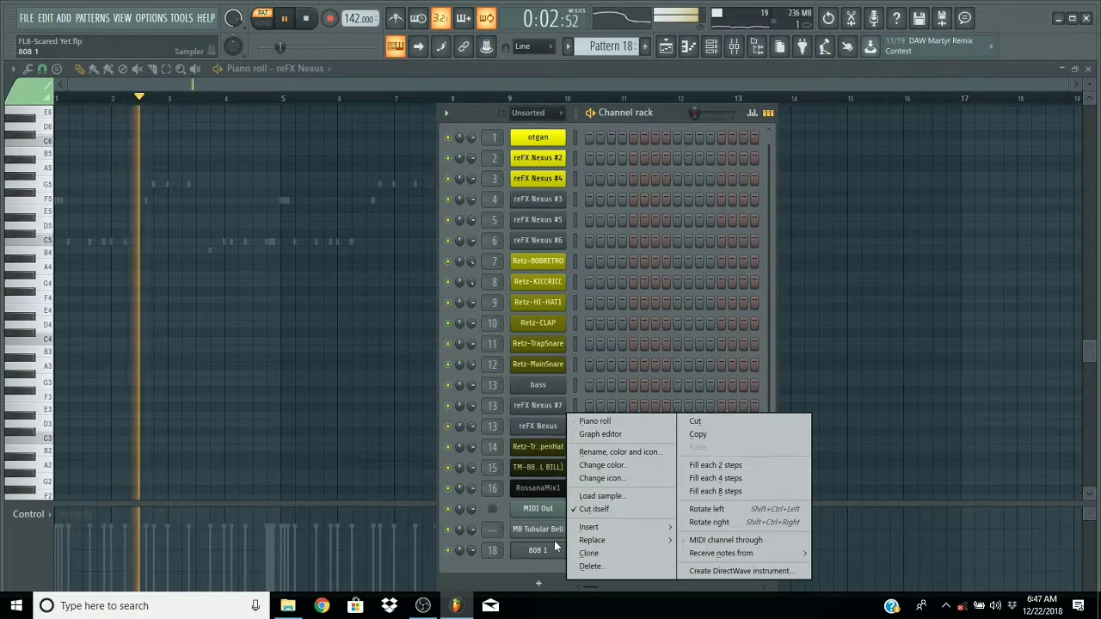
click(595, 421)
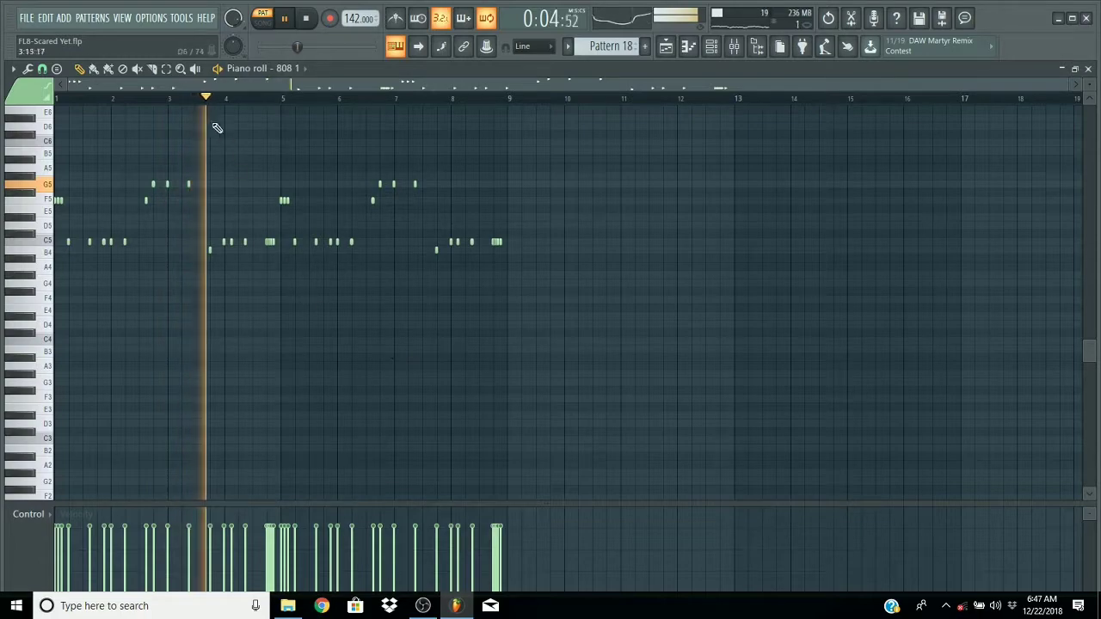
scroll(208, 109, up, 3)
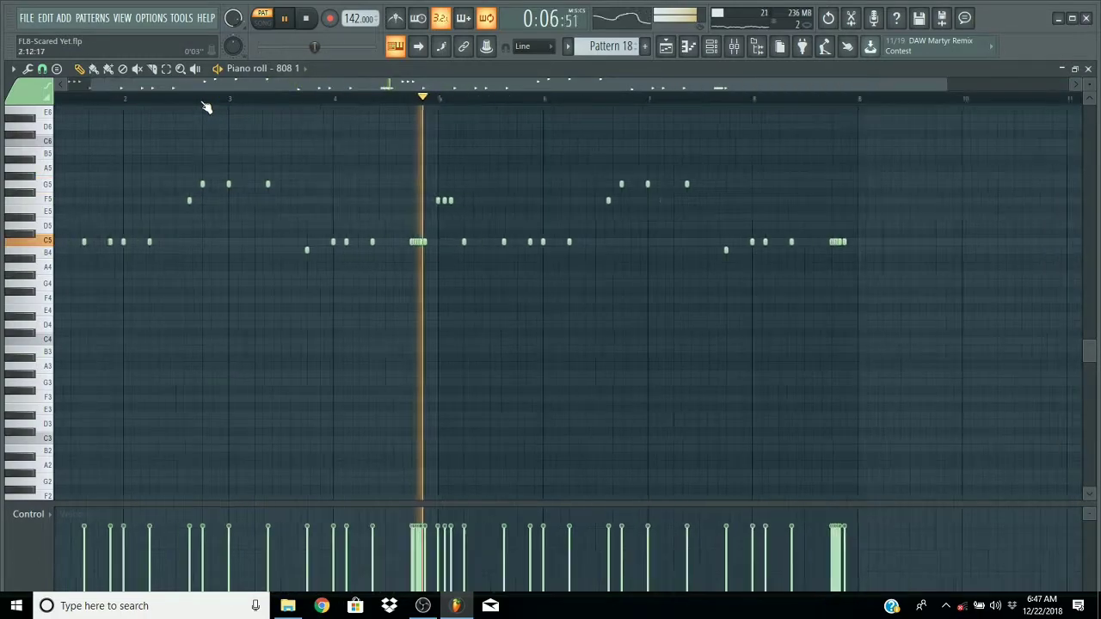
drag(225, 85, 192, 85)
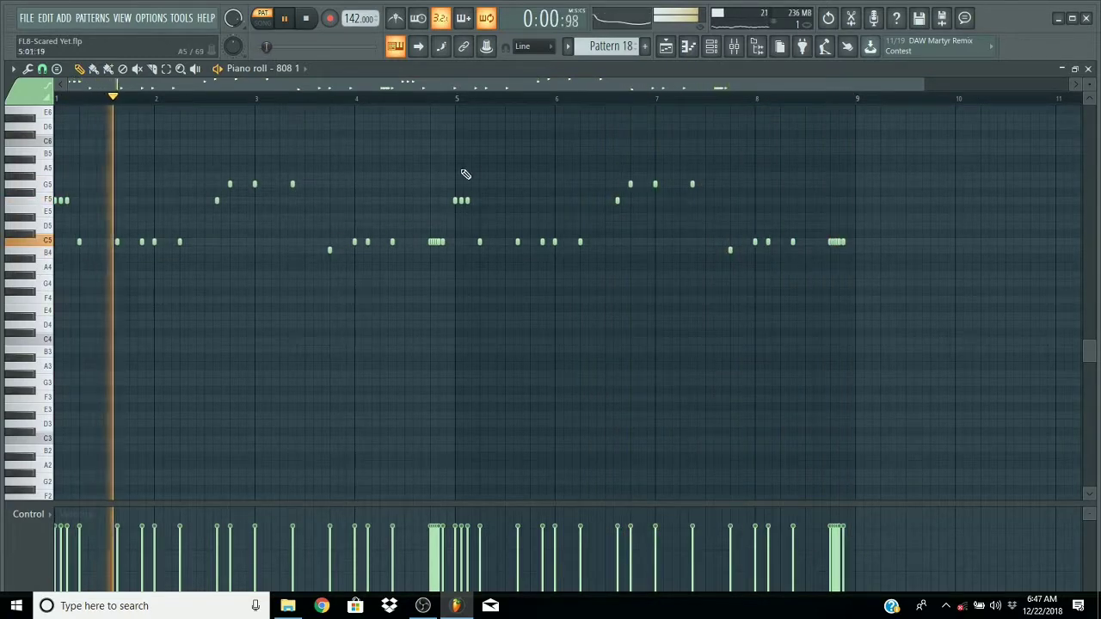
key(space)
- Switch to Pattern 19 and briefly audition the second Retz-KICCRICC kick part in the channel rack
click(711, 46)
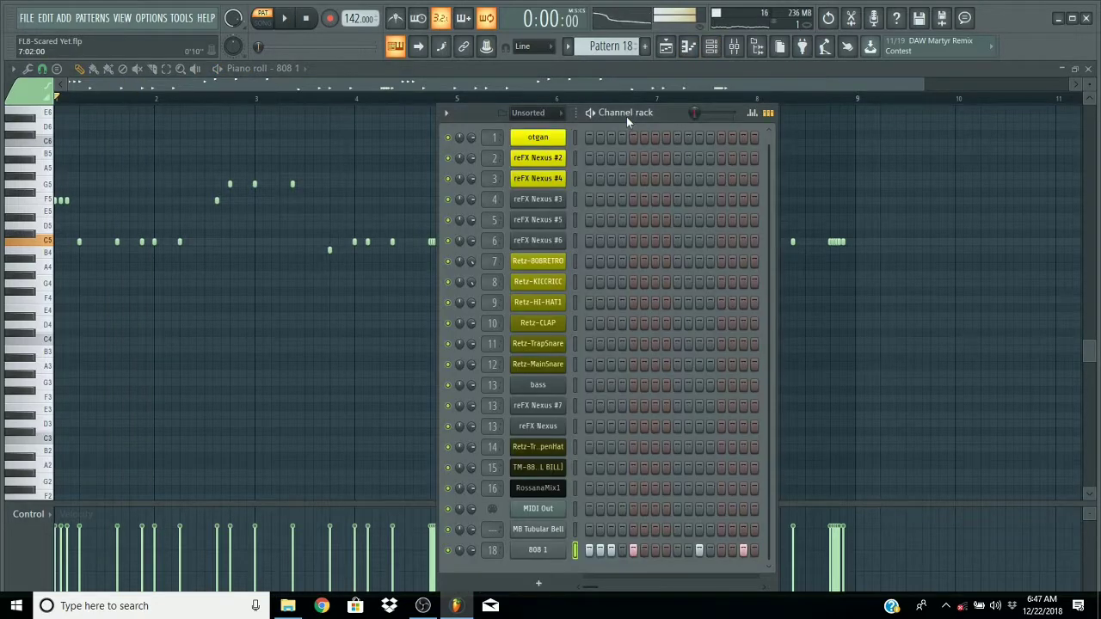
key(KP_Add)
key(space)
key(space)
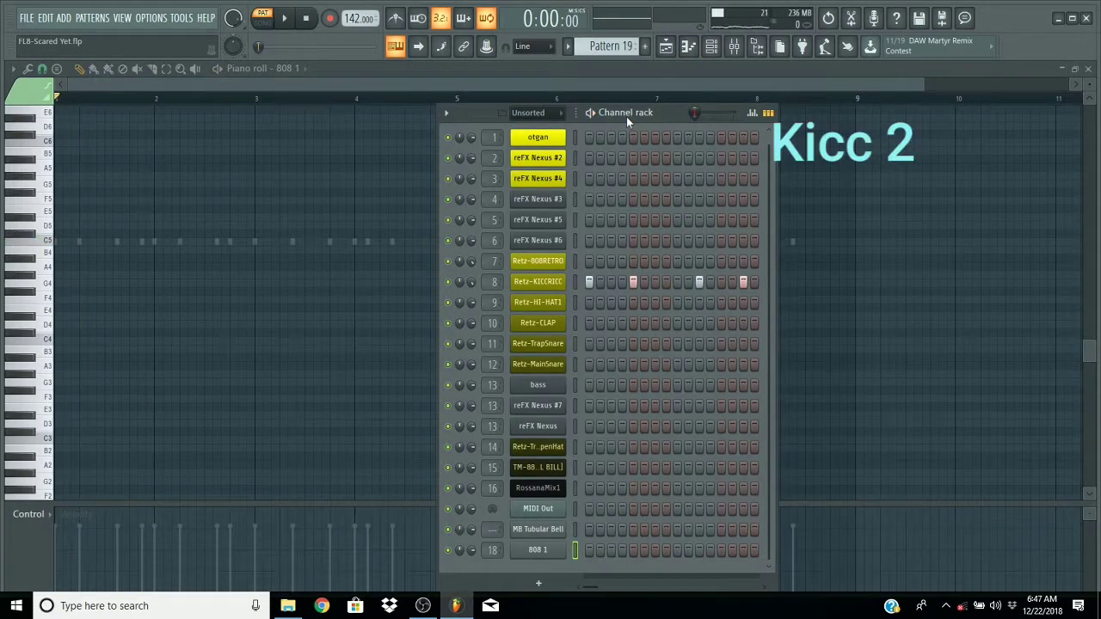
- Check the patterns after Pattern 19 up to Pattern 22, and return to the synth pattern
key(KP_Add)
key(KP_Add)
key(KP_Add)
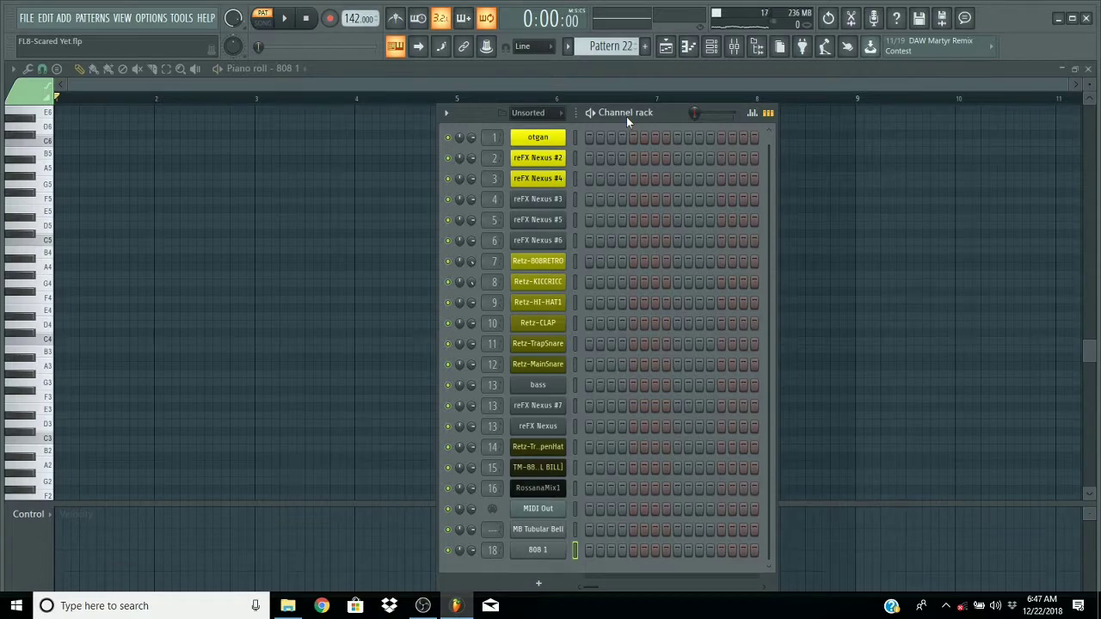
key(KP_Subtract)
key(KP_Subtract)
key(KP_Subtract)
key(KP_Subtract)
key(KP_Subtract)
- Open the playlist in song mode and survey the whole arrangement across all its tracks
click(667, 48)
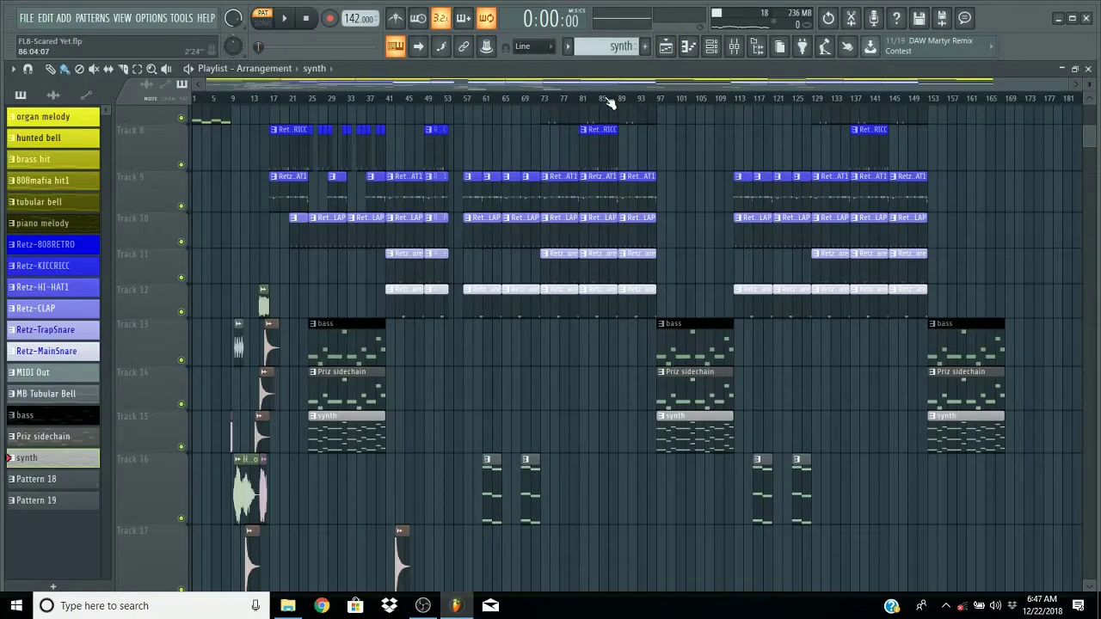
scroll(591, 135, up, 5)
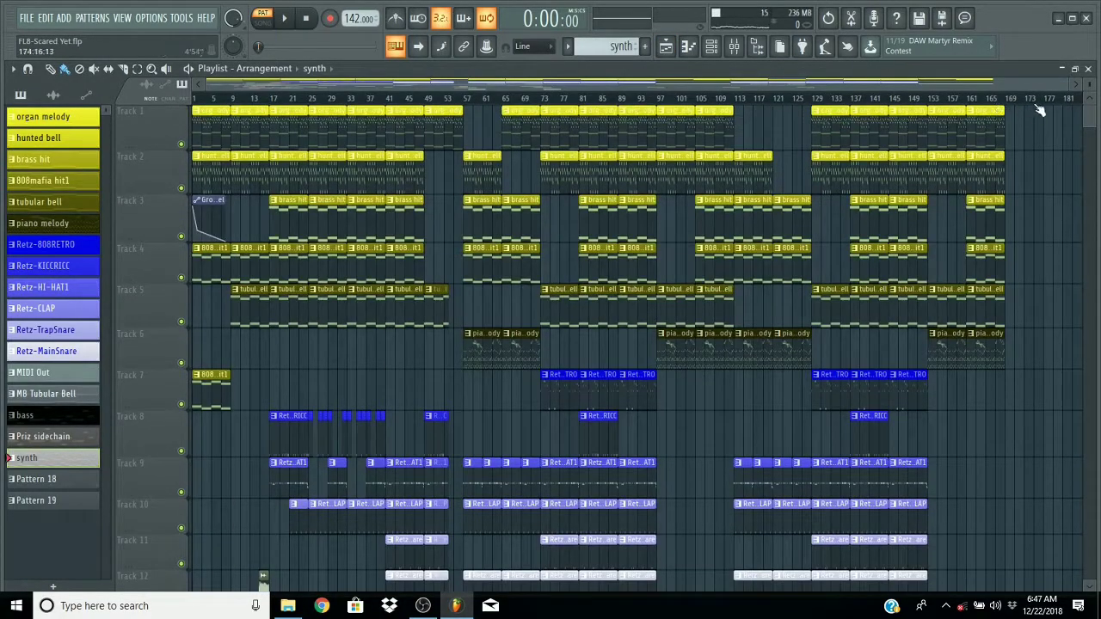
scroll(451, 183, down, 15)
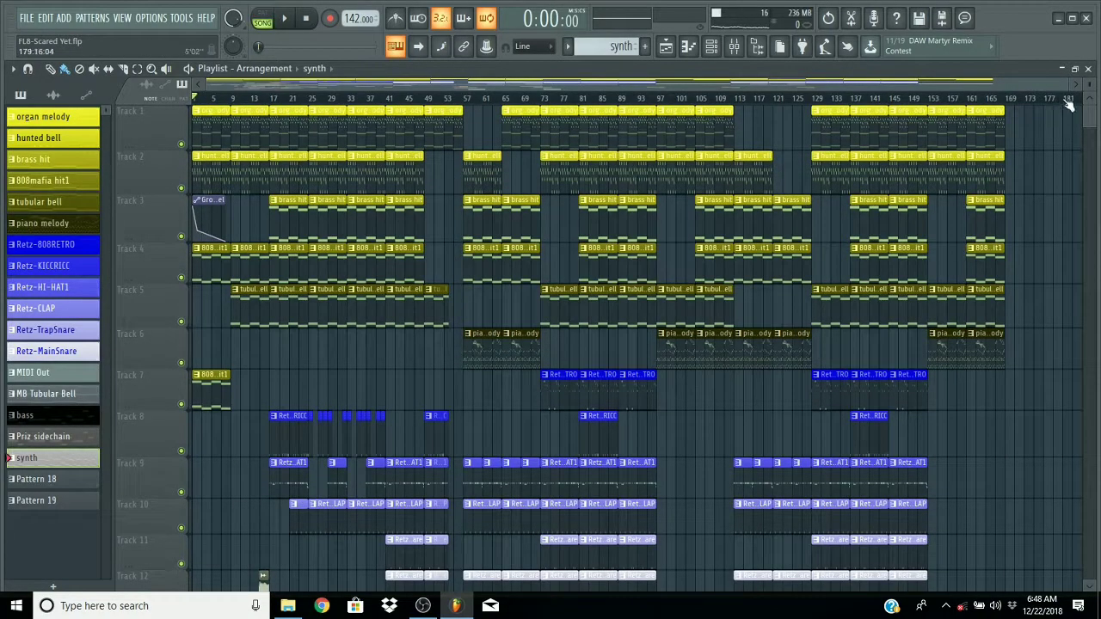
scroll(1088, 89, down, 5)
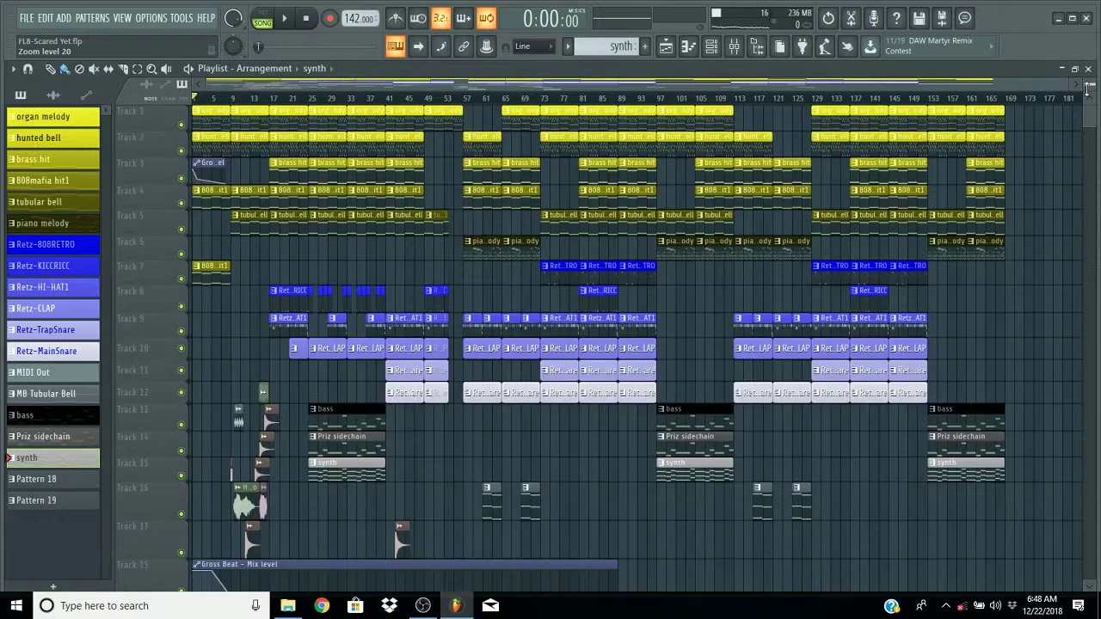
scroll(1088, 89, down, 6)
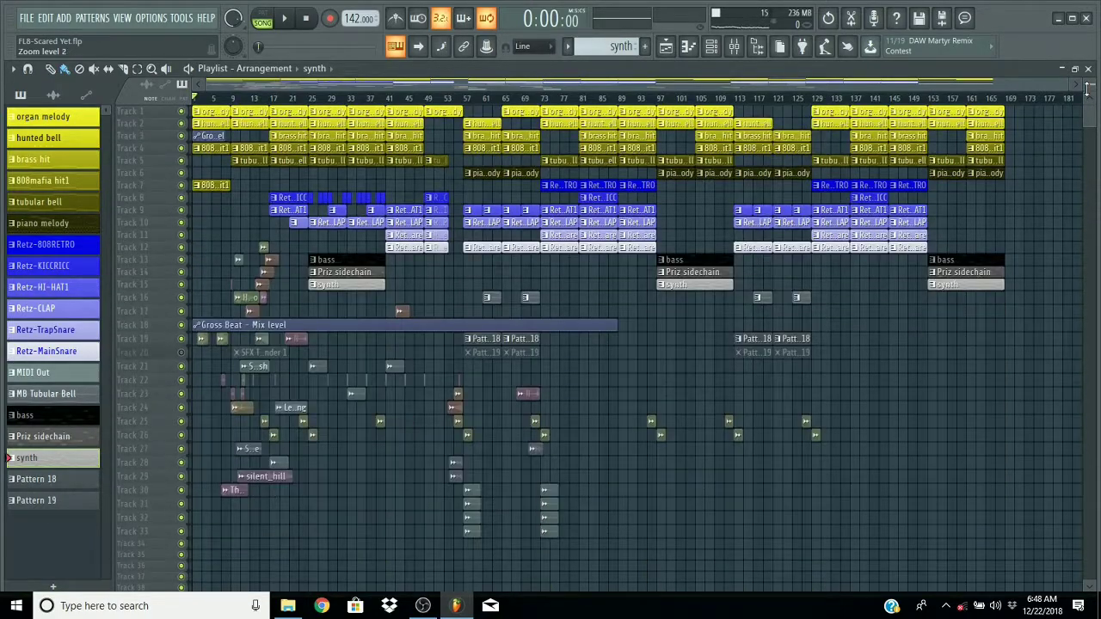
scroll(1088, 89, up, 6)
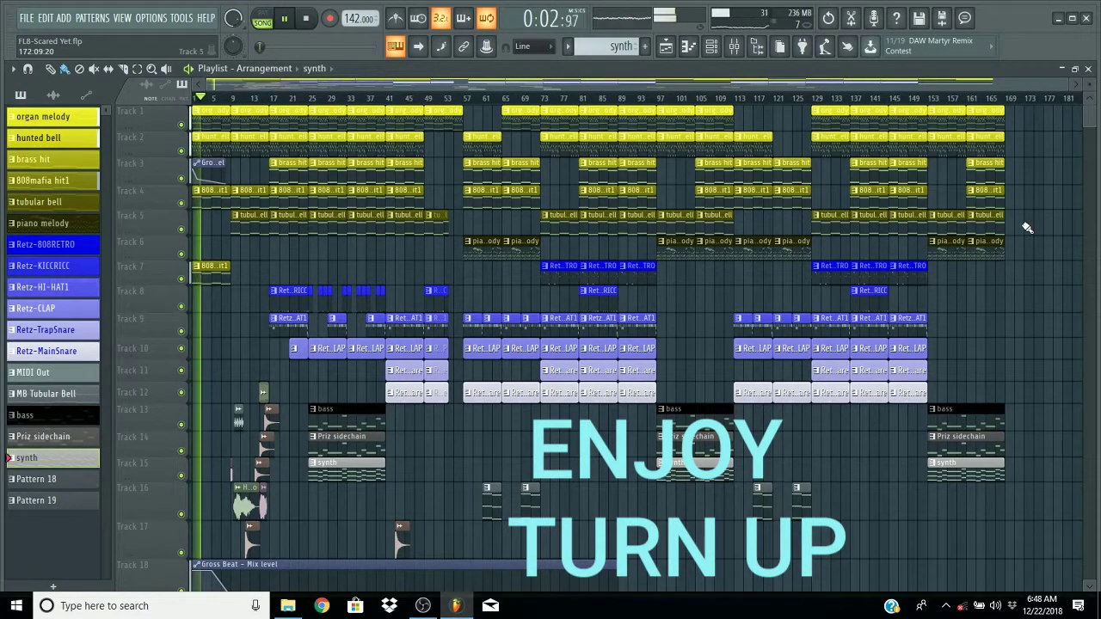
- Play the full song and look through the arrangement's tracks down to Track 33 and back up to Track 1
scroll(1027, 227, down, 5)
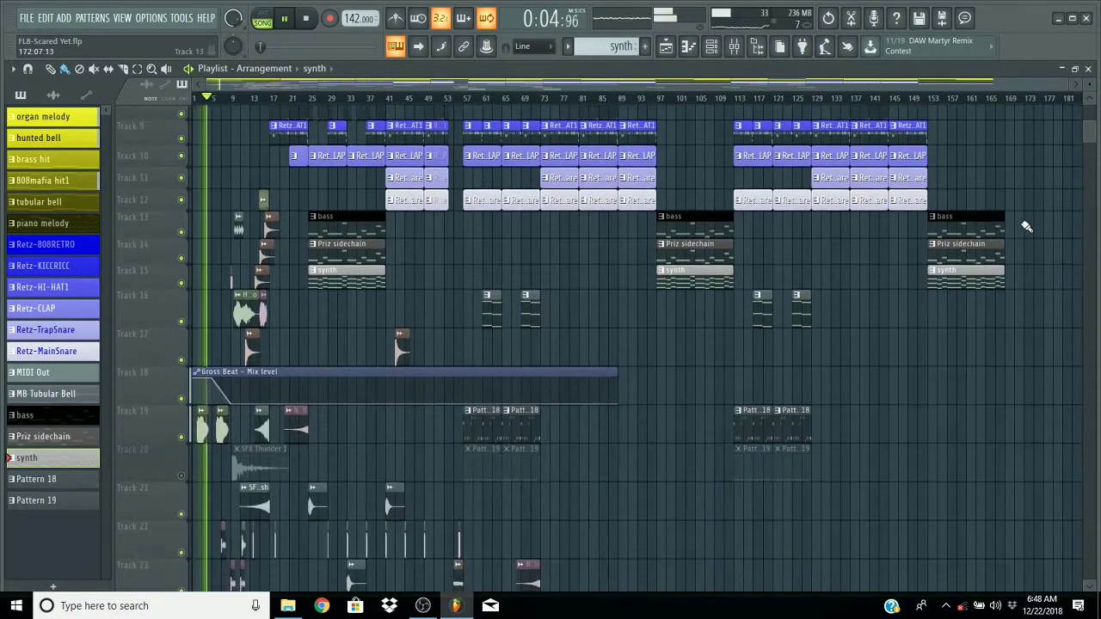
scroll(1025, 226, down, 4)
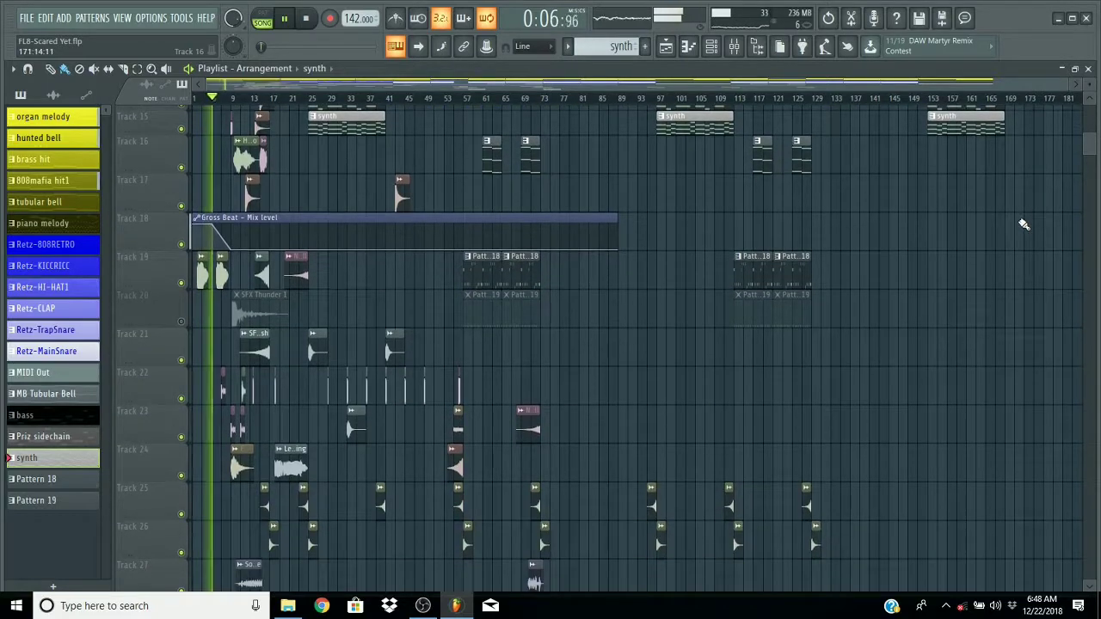
scroll(1024, 224, down, 1)
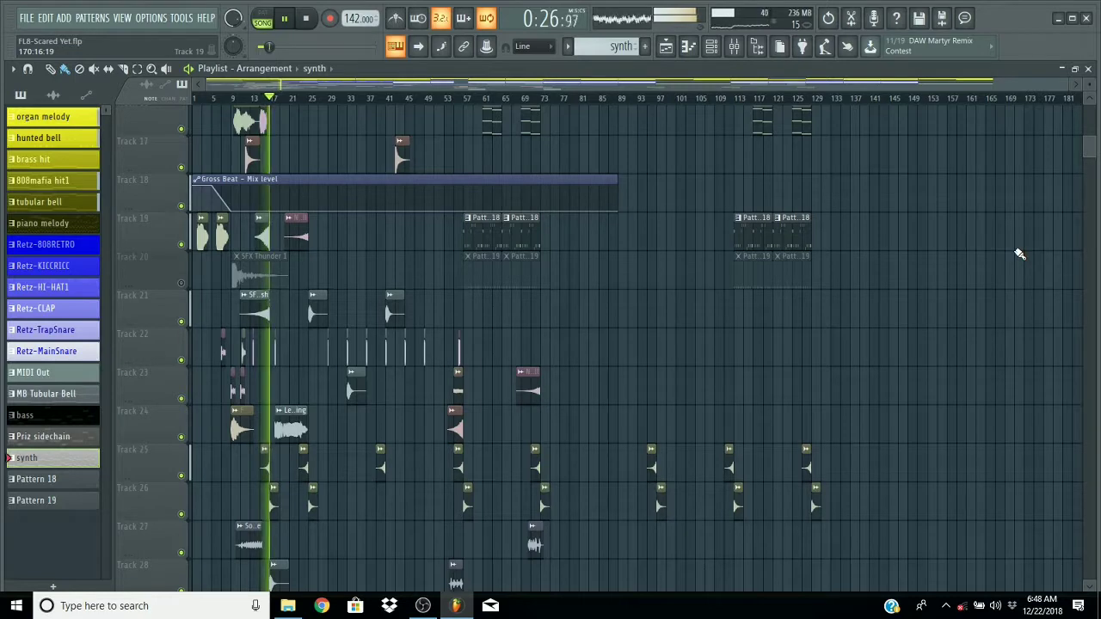
scroll(1019, 254, down, 3)
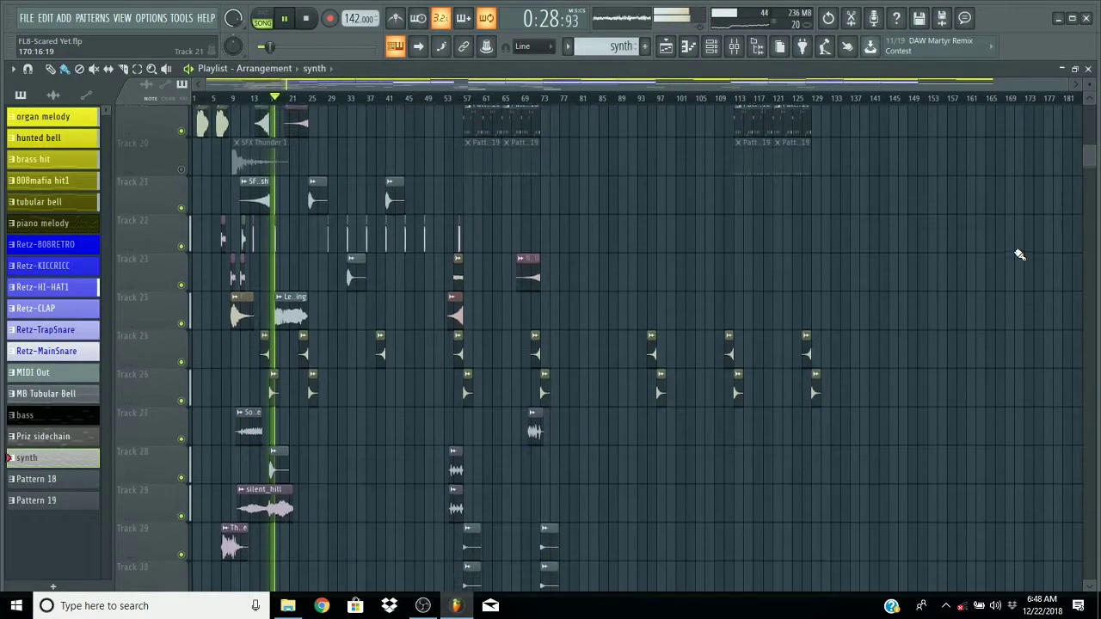
scroll(1019, 254, down, 2)
scroll(1019, 255, down, 2)
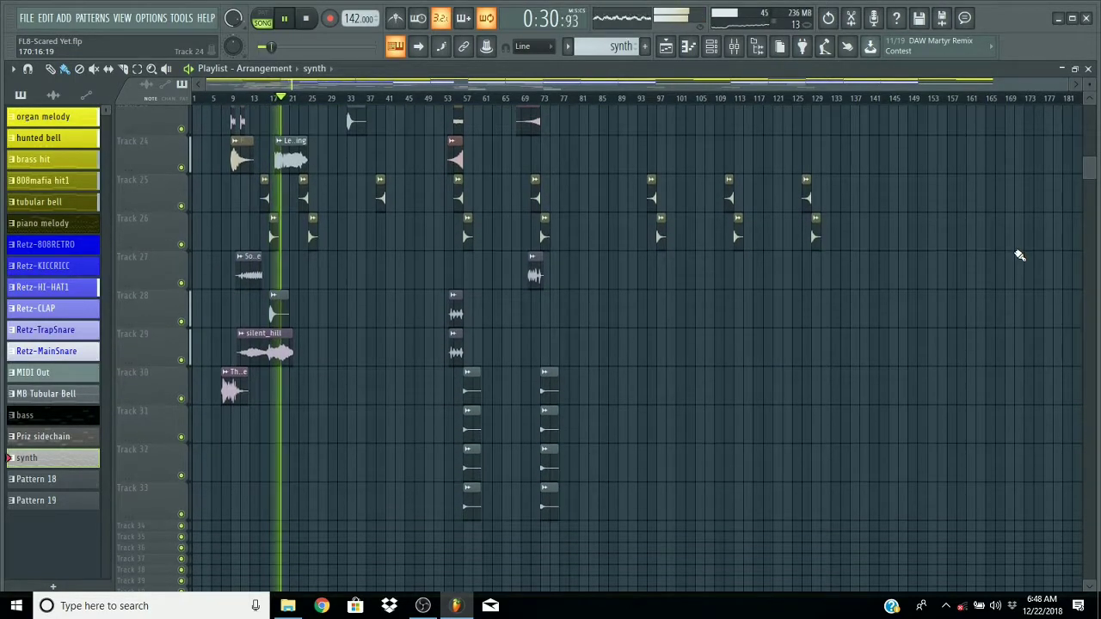
scroll(1019, 255, up, 7)
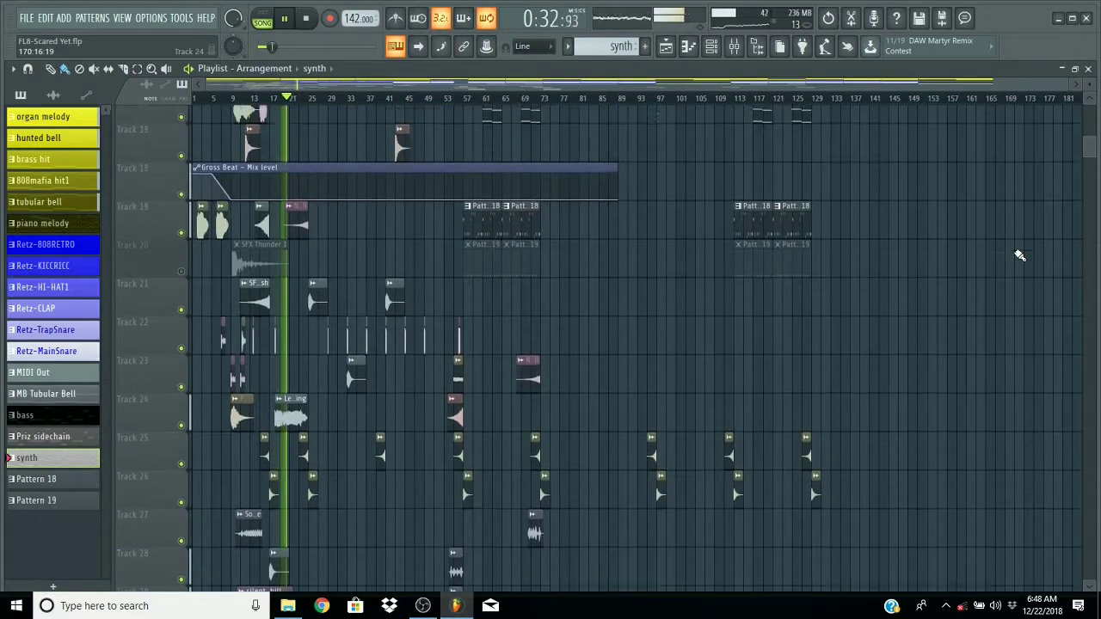
scroll(1019, 254, up, 10)
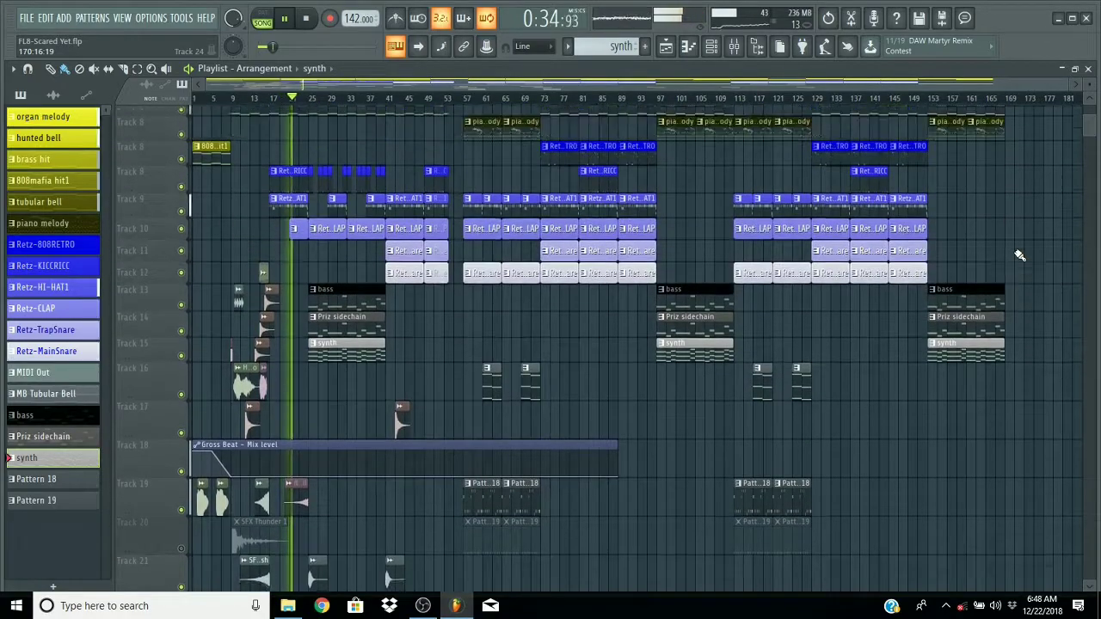
scroll(1020, 254, up, 7)
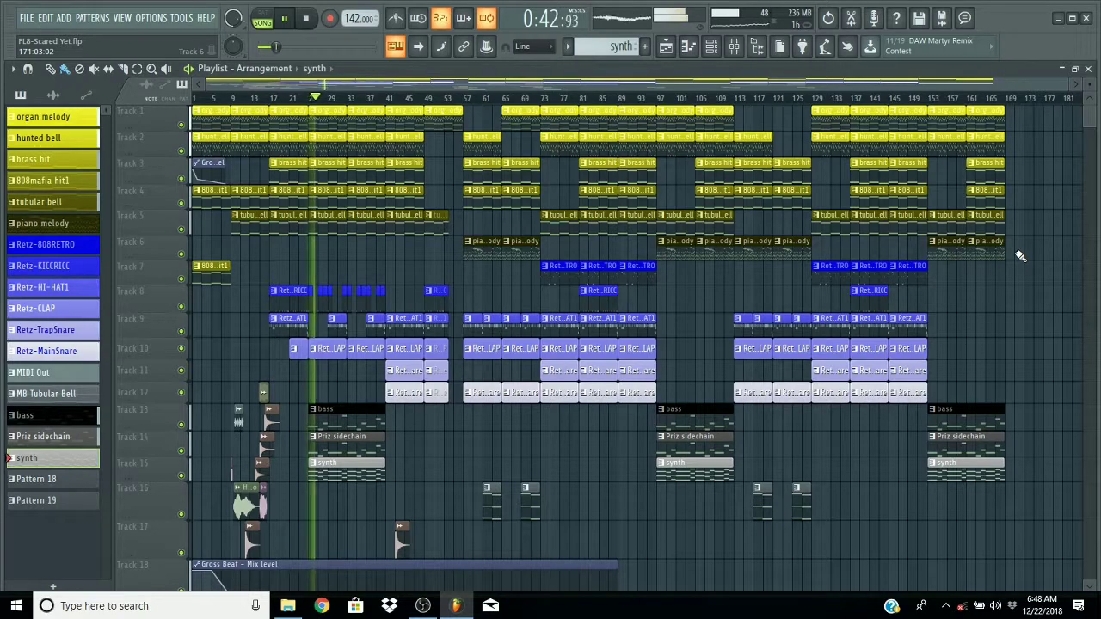
- Review the drum, bass, synth and effect clips down to Track 27 while the song keeps playing
scroll(1020, 255, down, 6)
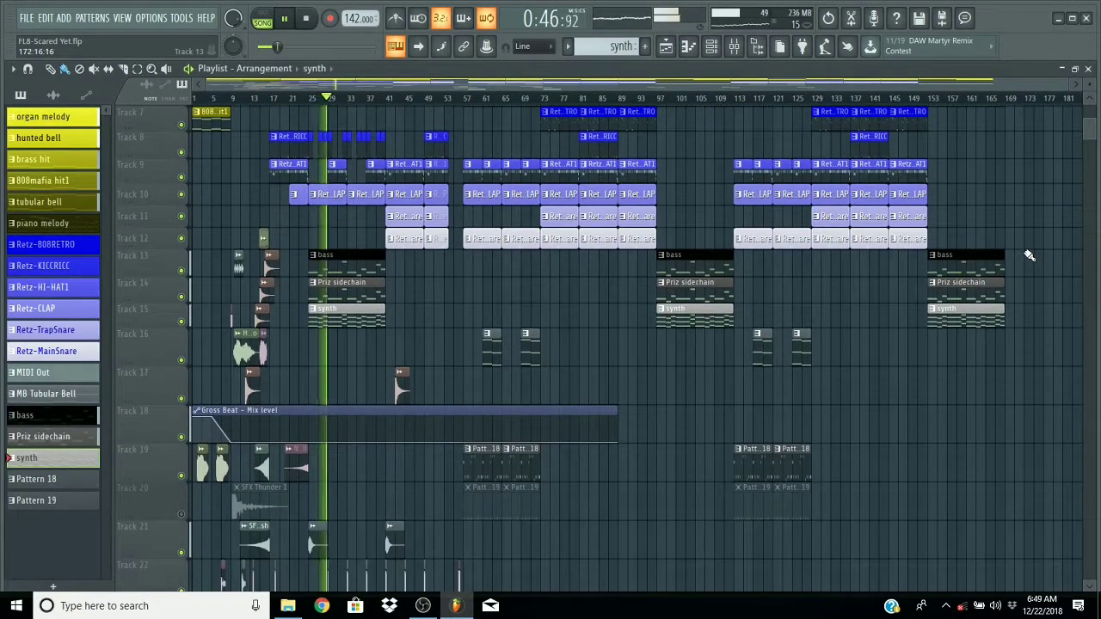
scroll(1031, 253, down, 2)
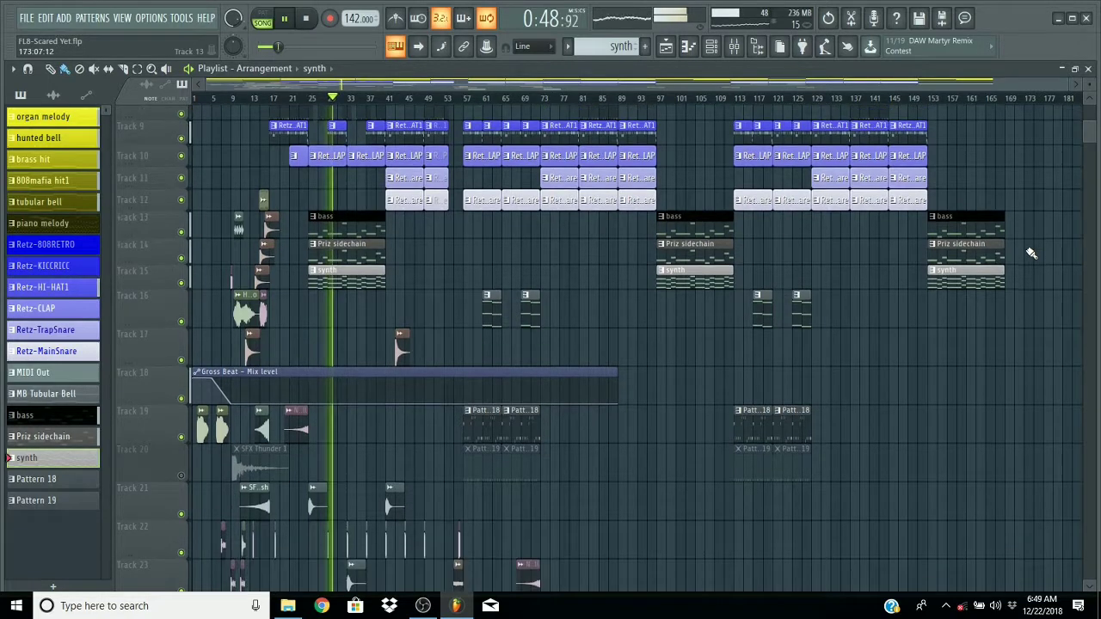
scroll(1032, 253, down, 2)
scroll(1032, 253, down, 1)
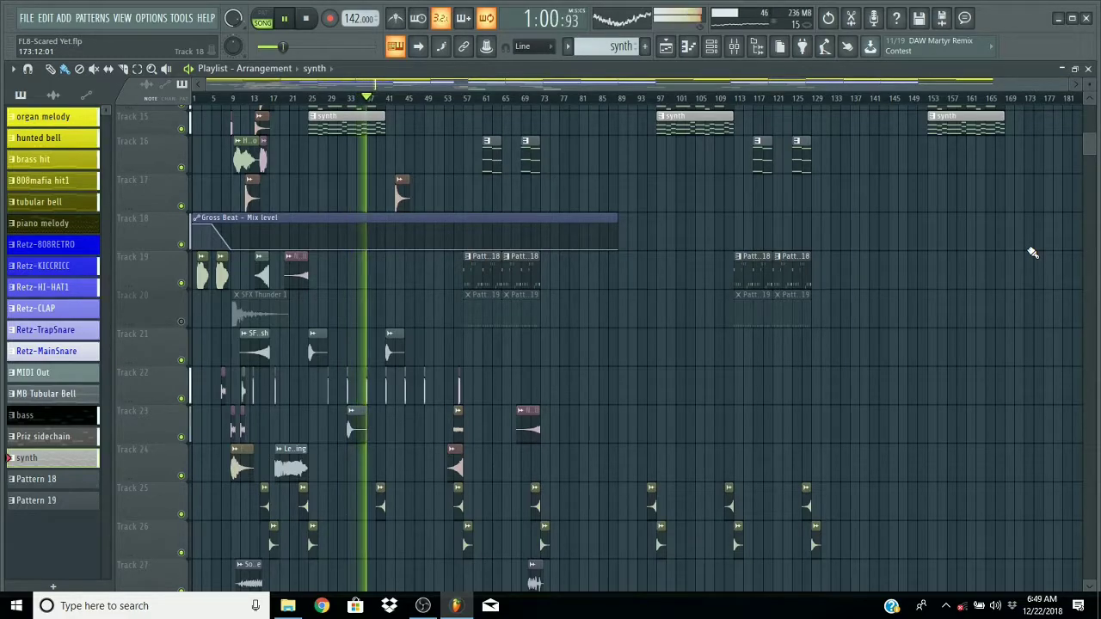
scroll(958, 361, up, 6)
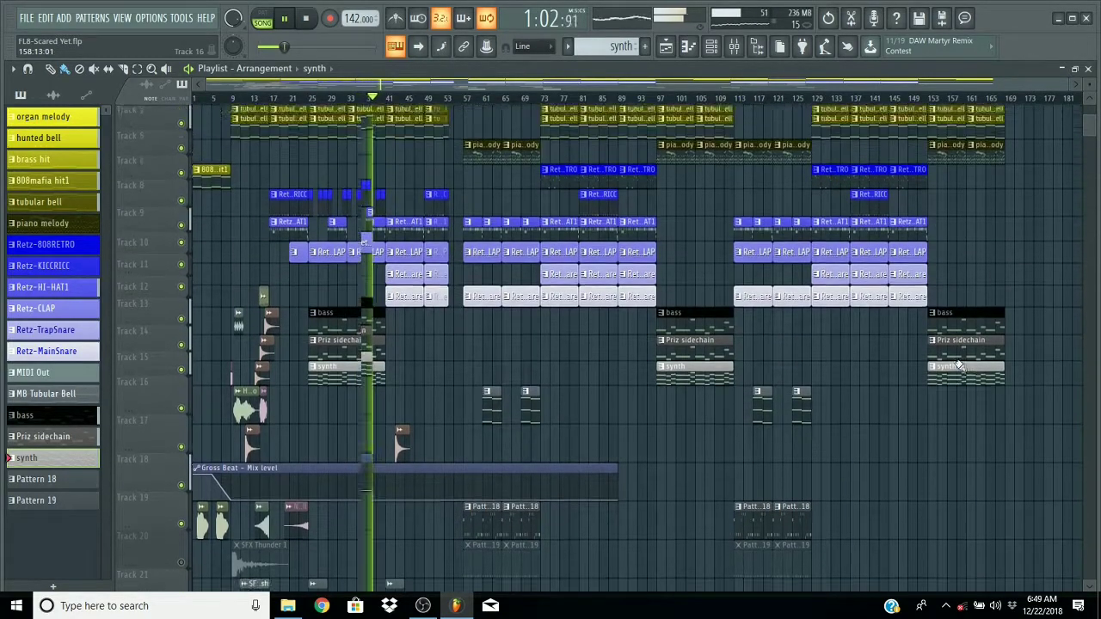
- Examine the melody, drum, synth and effect clips from Track 1 down to Track 33 while the song keeps playing
scroll(958, 367, up, 2)
scroll(961, 367, up, 1)
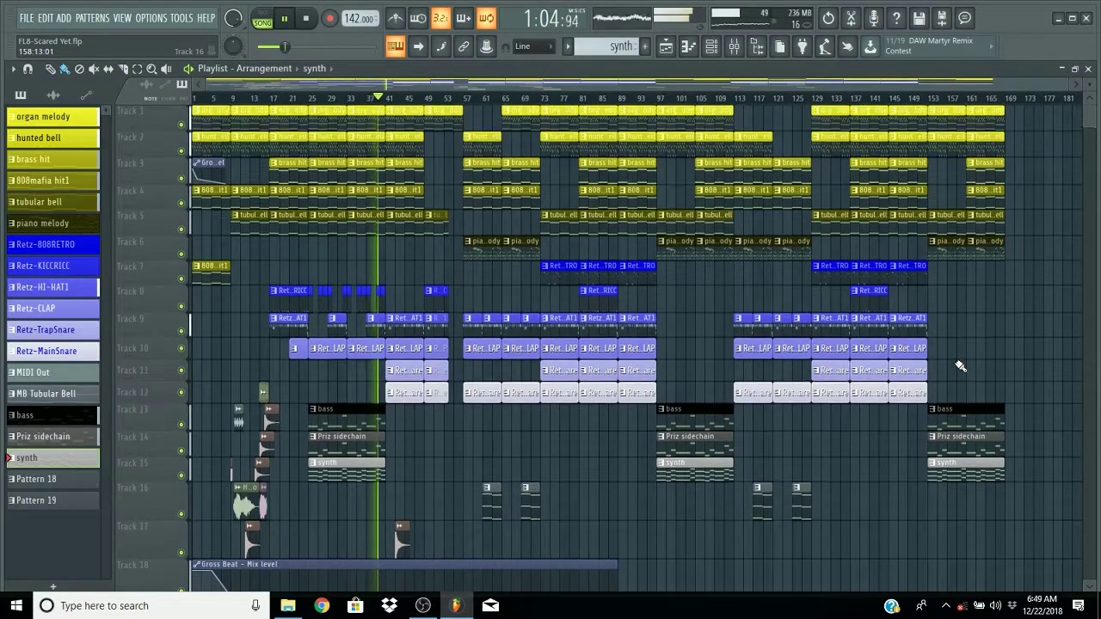
scroll(960, 367, down, 3)
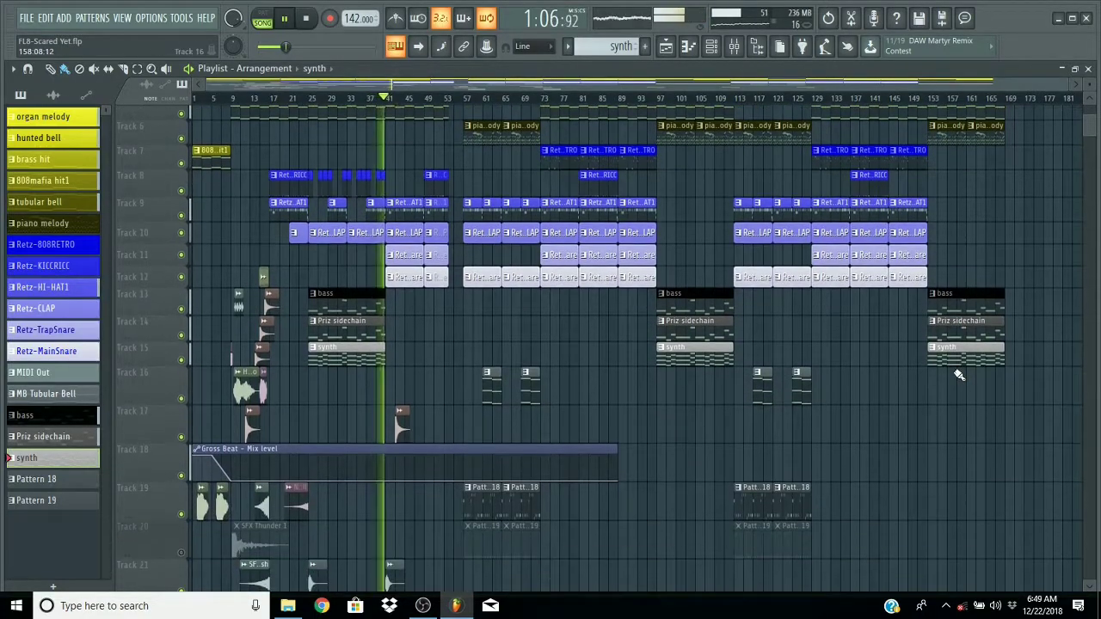
scroll(958, 374, up, 1)
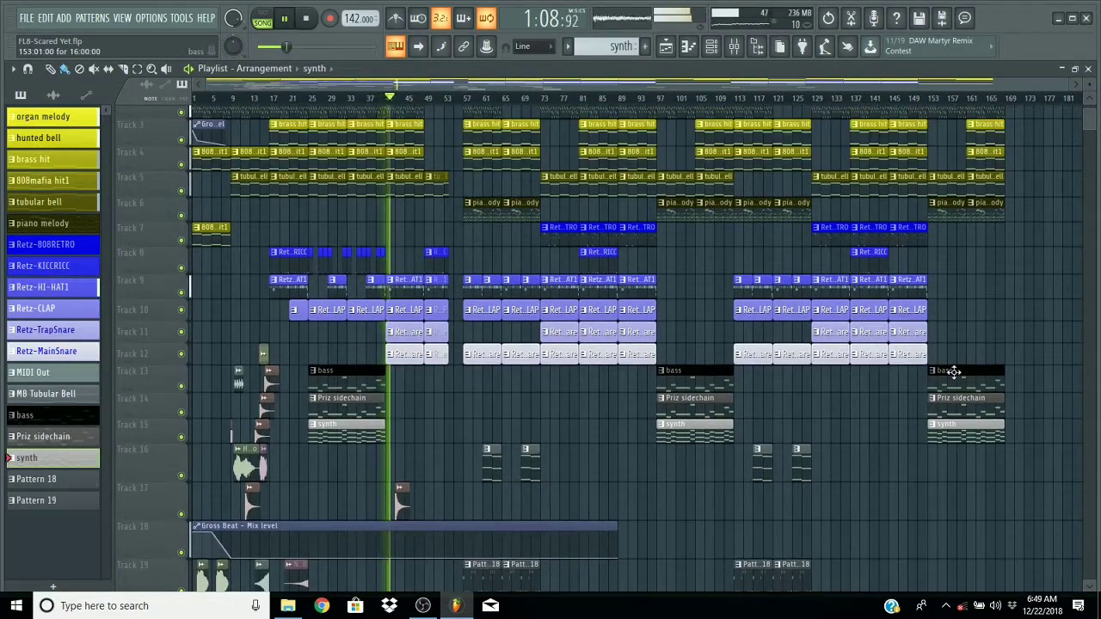
scroll(959, 380, down, 3)
scroll(959, 380, down, 3)
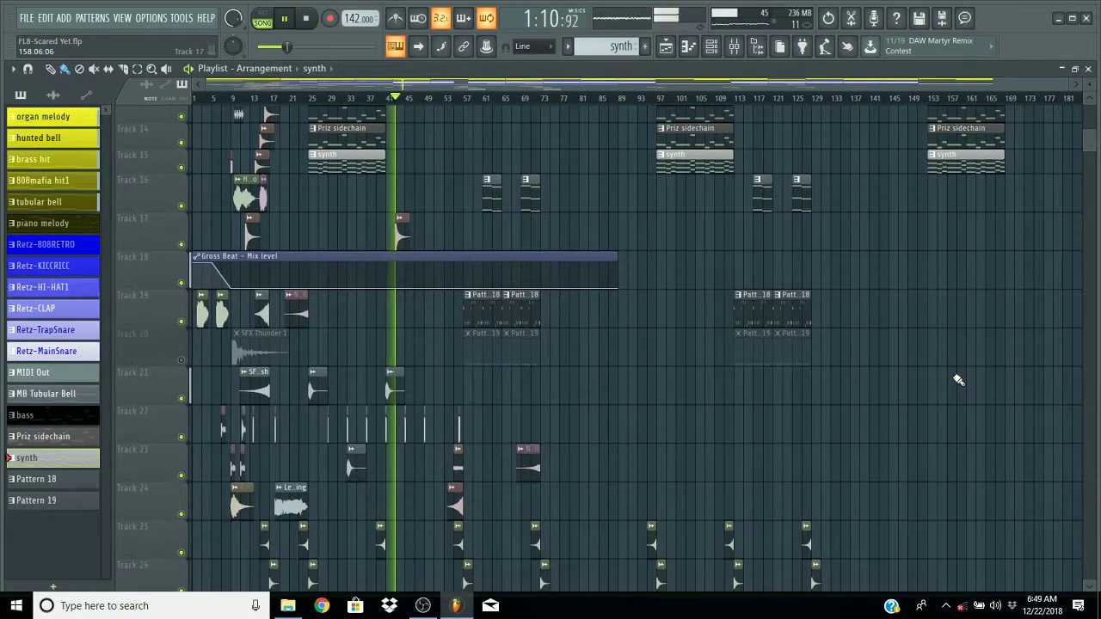
scroll(959, 379, down, 1)
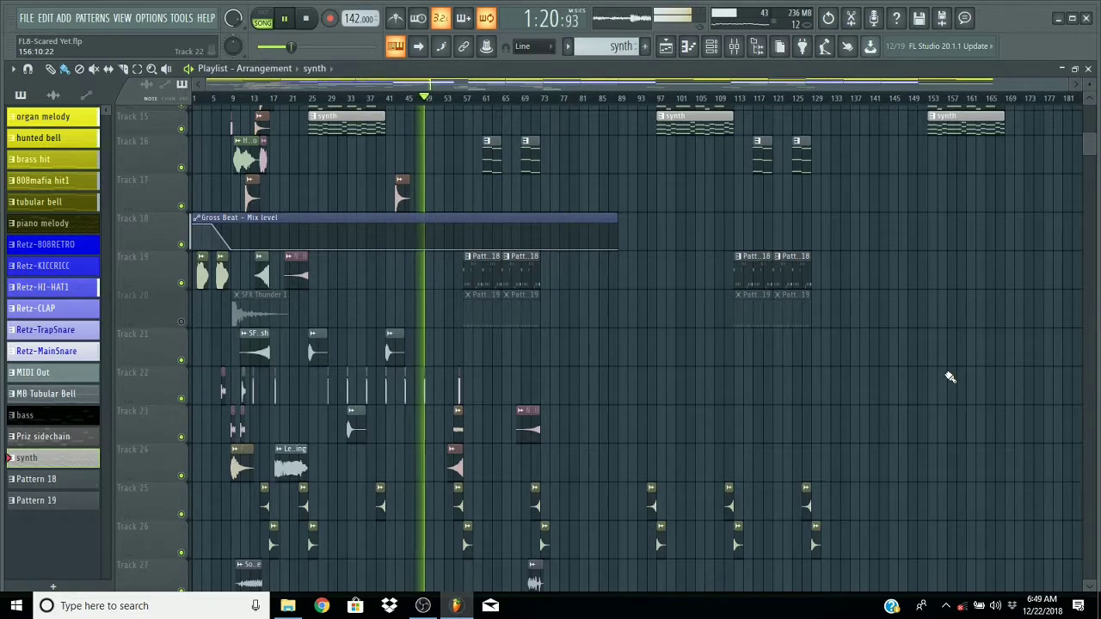
scroll(947, 381, down, 1)
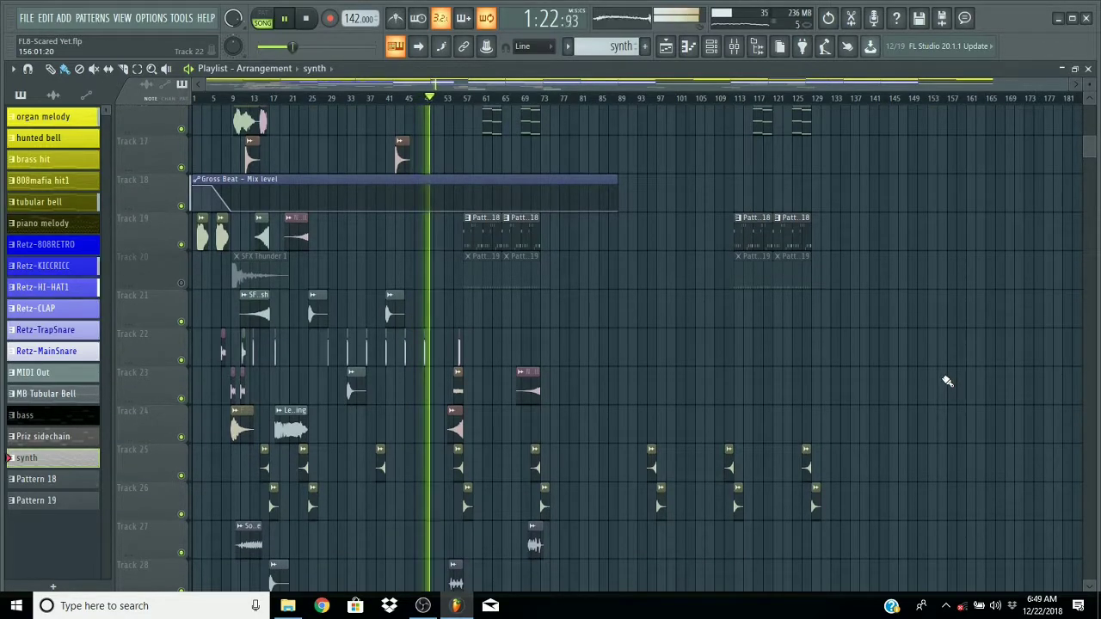
scroll(947, 382, down, 5)
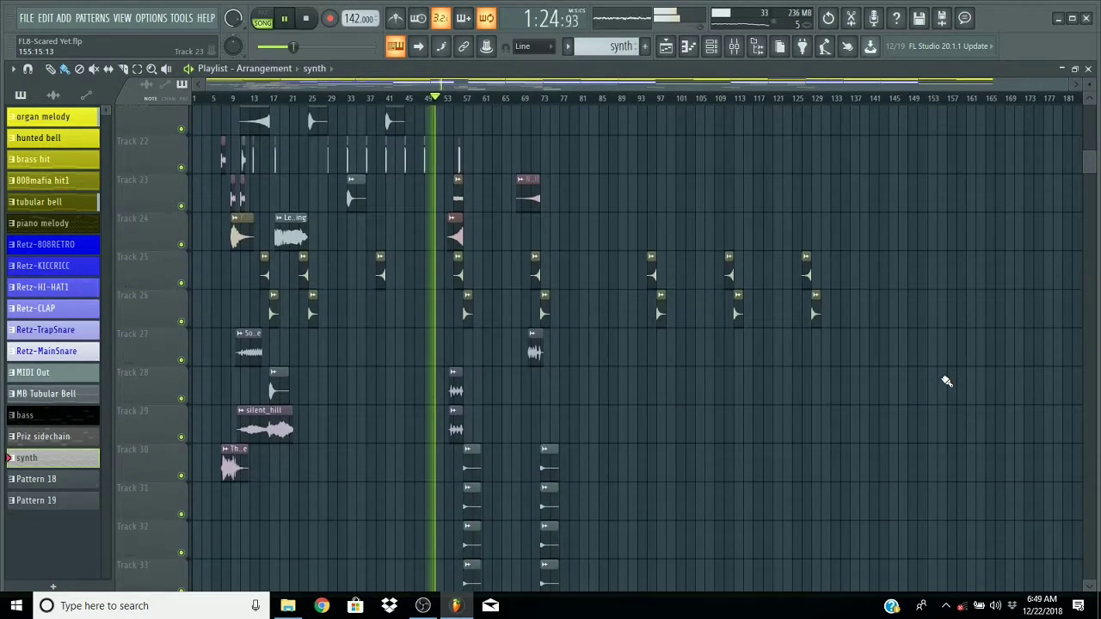
scroll(947, 381, down, 1)
scroll(947, 381, up, 8)
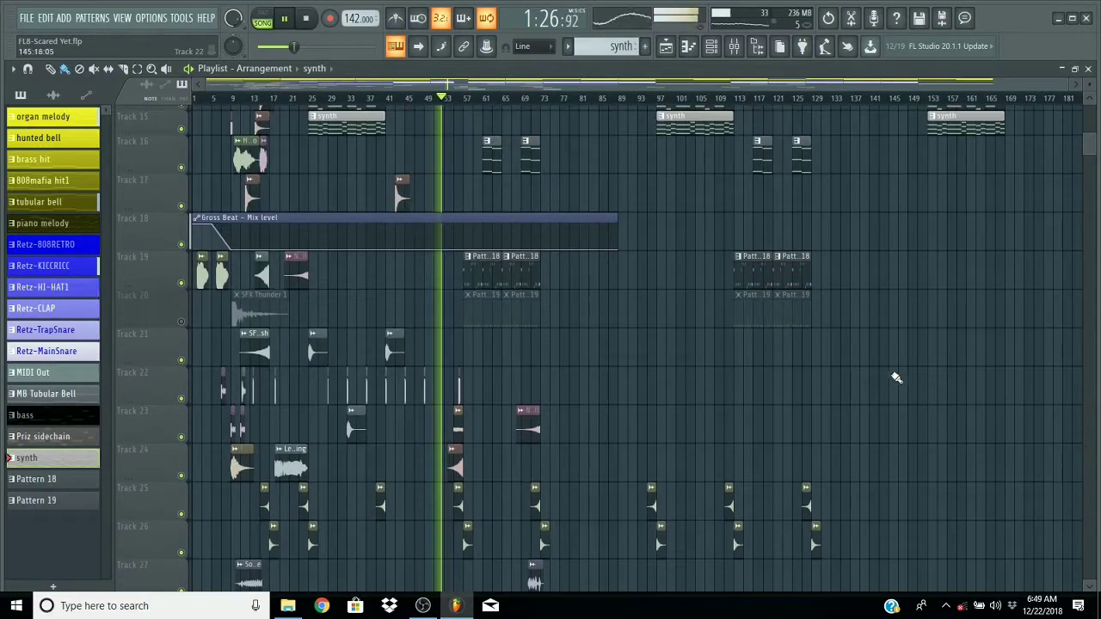
- Examine the clips around bars 49 to 86 up close, from the melodies on Track 1 down to the effects on Track 23
scroll(487, 103, up, 6)
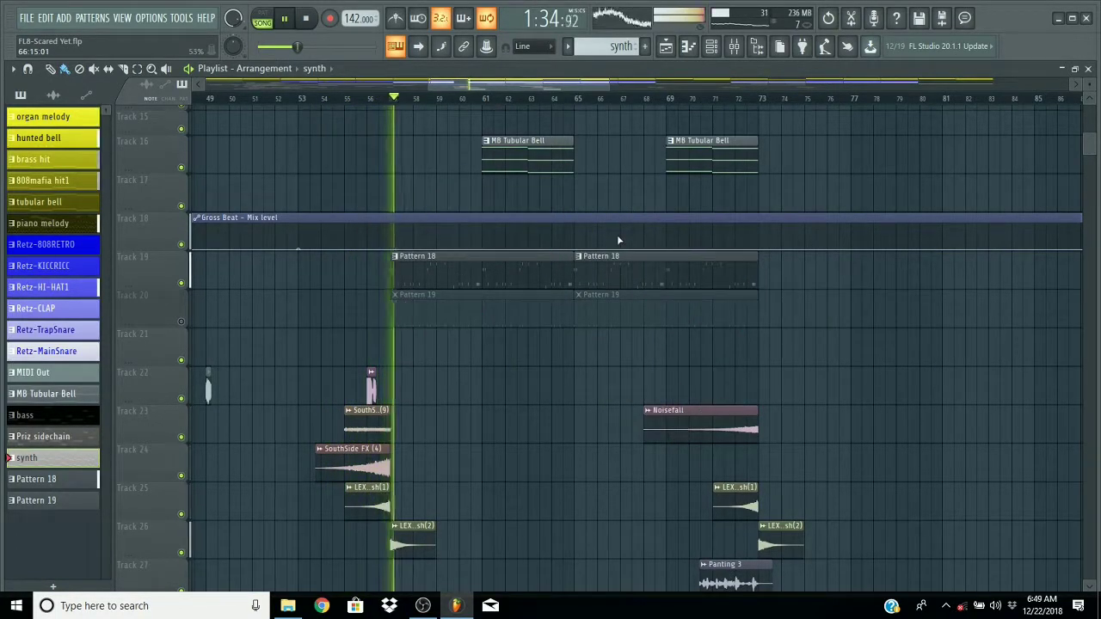
scroll(649, 294, up, 9)
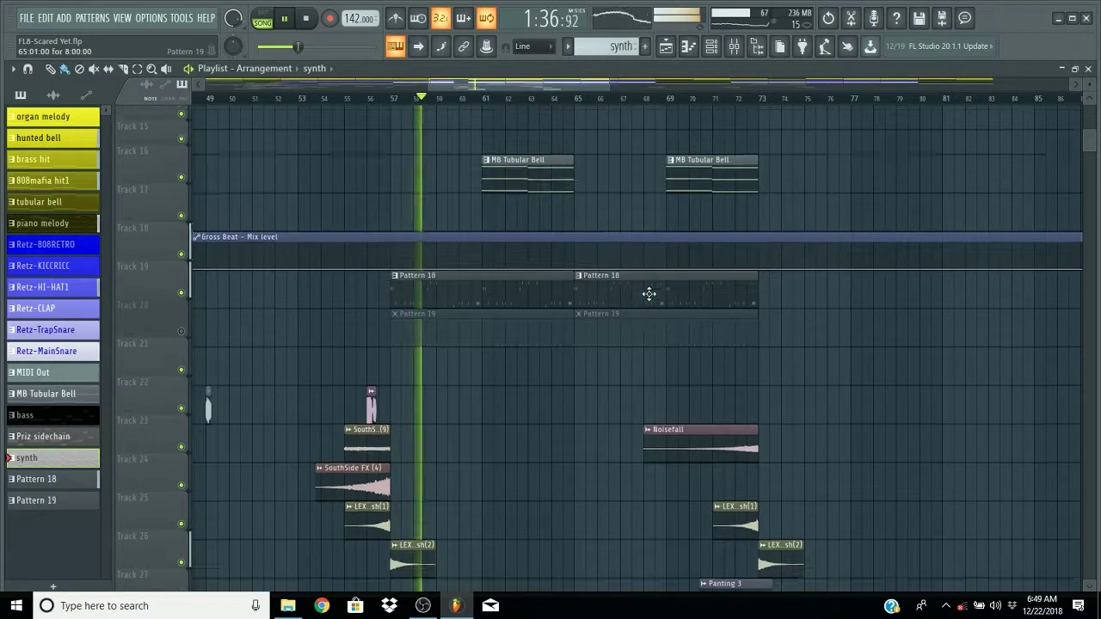
scroll(648, 294, up, 3)
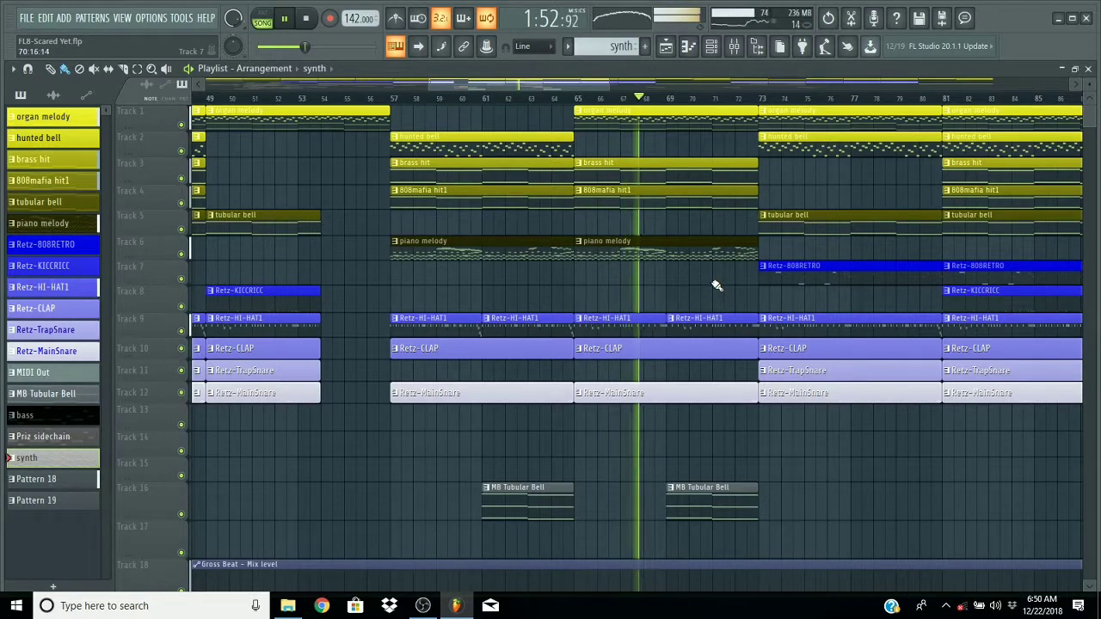
scroll(714, 284, down, 3)
scroll(719, 291, down, 3)
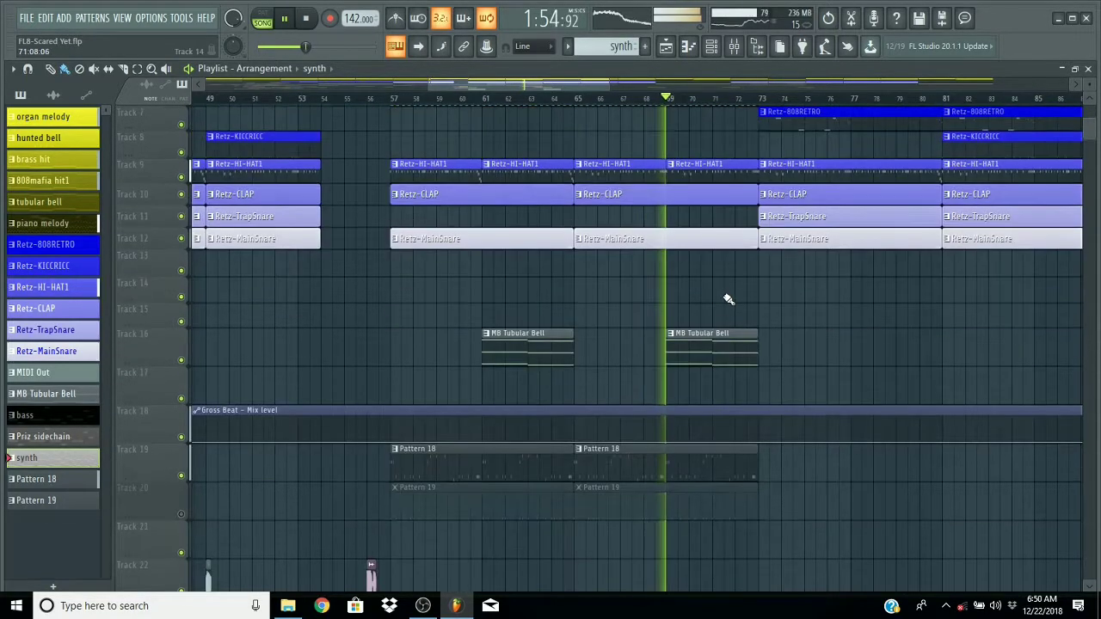
scroll(794, 293, down, 2)
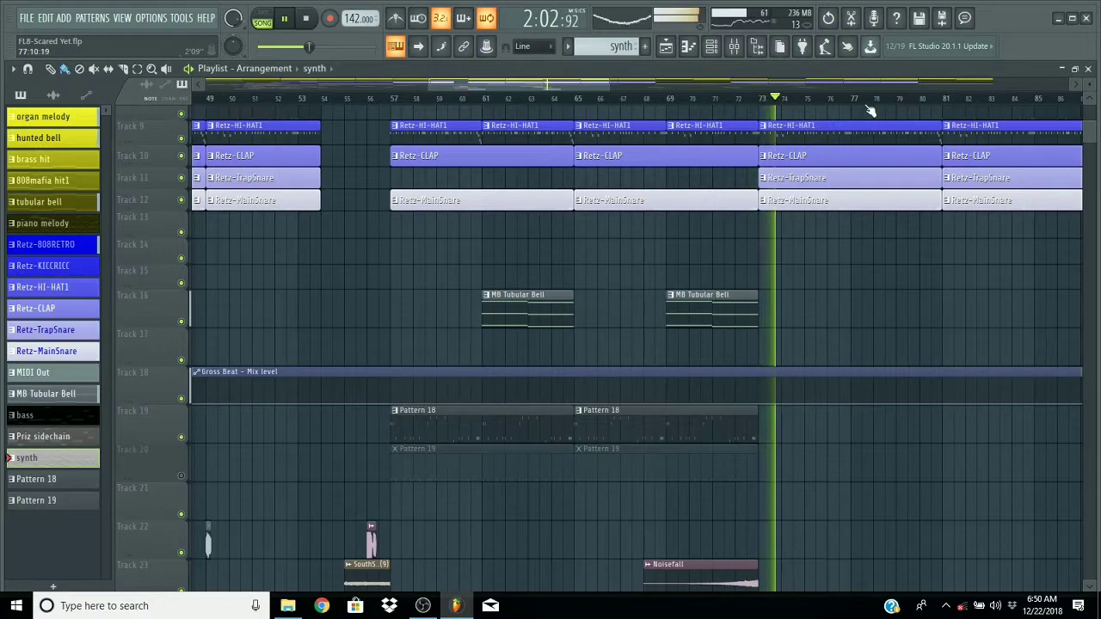
- Follow the playing song onward and examine the wider stretch of the arrangement from bar 57 to about bar 139
scroll(865, 106, down, 2)
scroll(872, 143, right, 3)
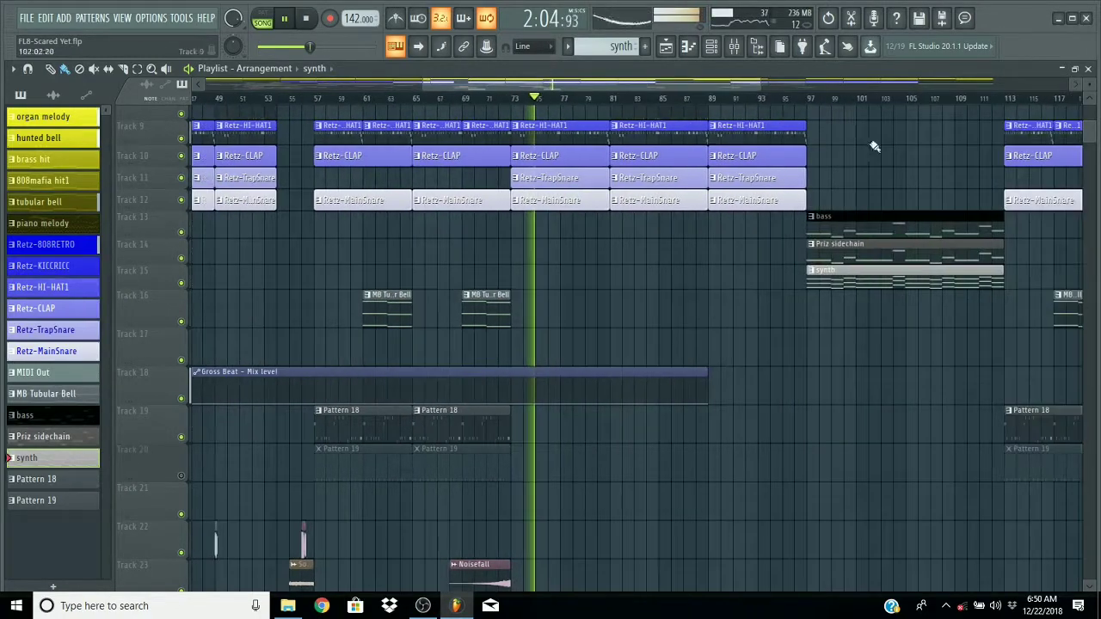
scroll(838, 253, down, 4)
scroll(838, 253, down, 2)
scroll(833, 253, up, 10)
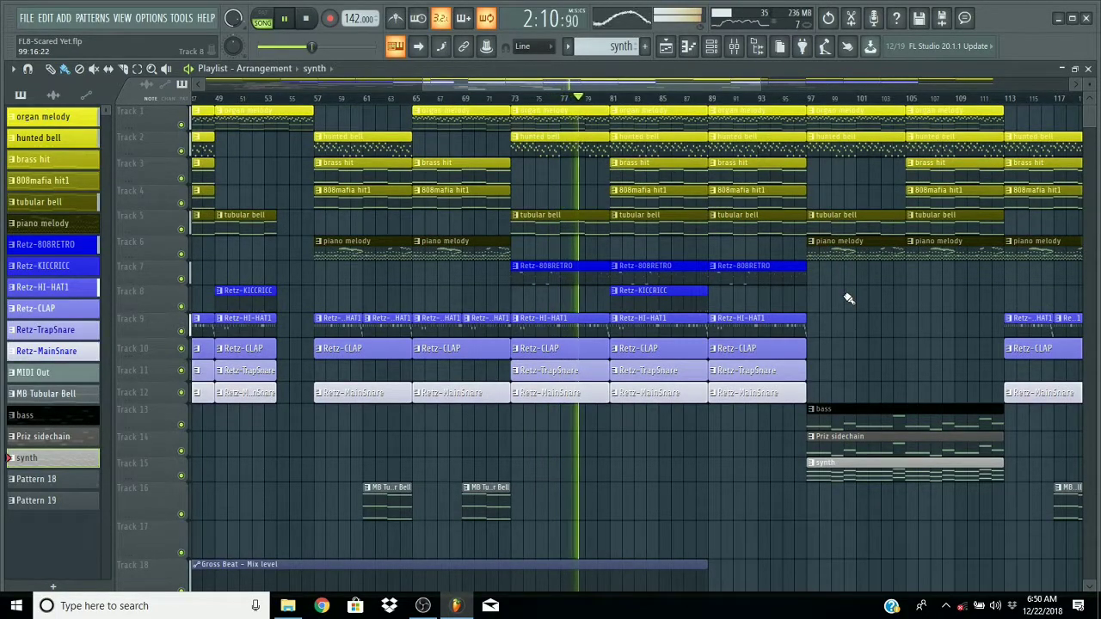
scroll(811, 102, down, 2)
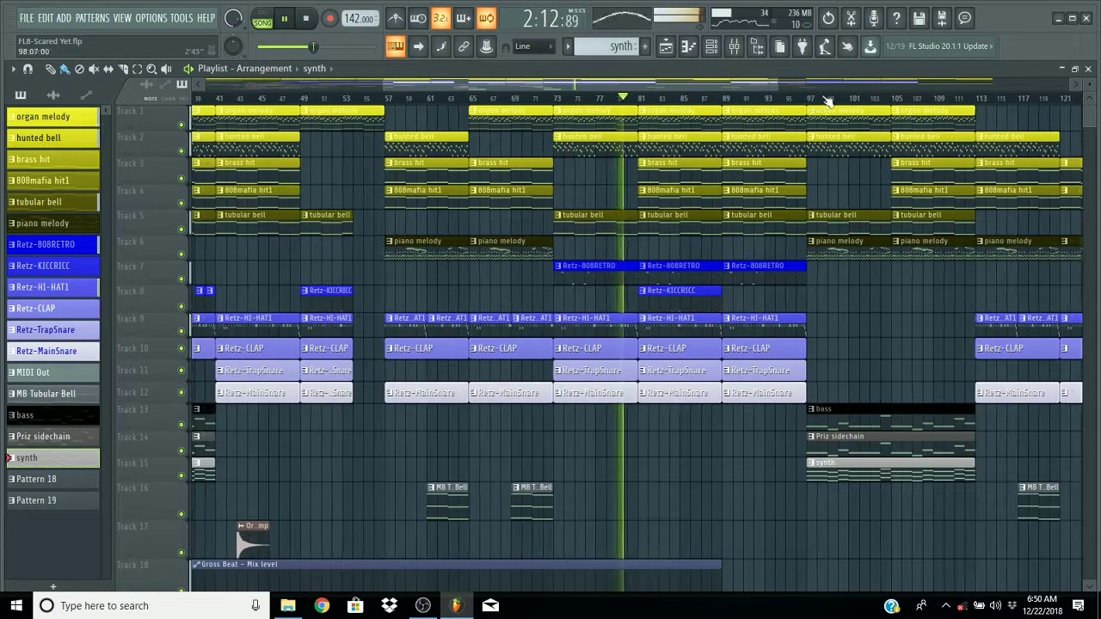
scroll(822, 88, down, 4)
scroll(823, 89, down, 1)
scroll(824, 123, down, 4)
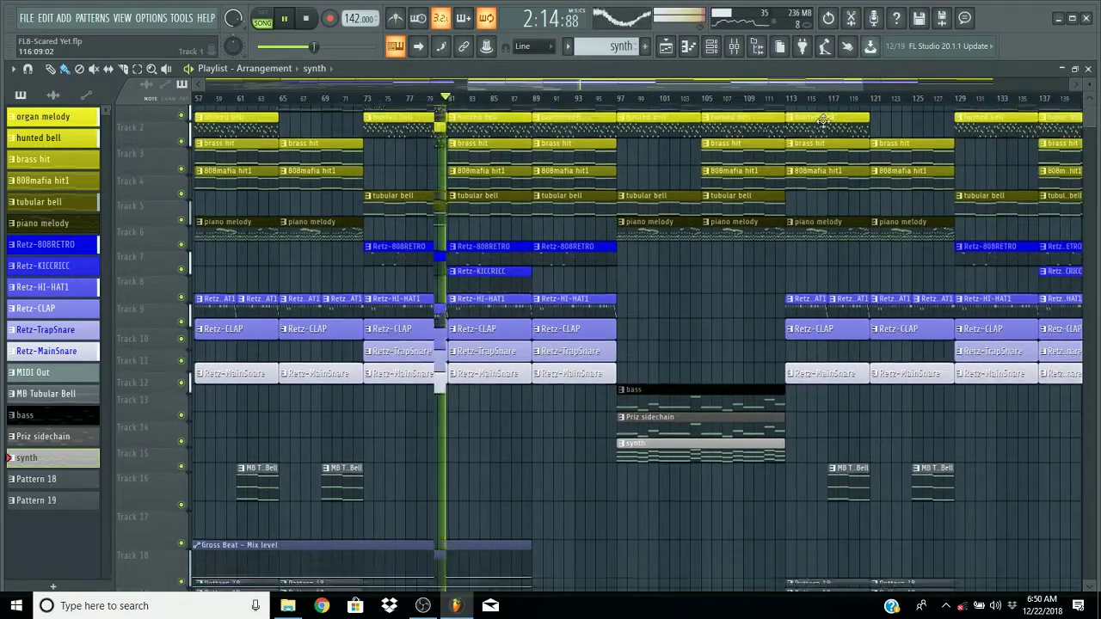
scroll(824, 124, up, 2)
scroll(823, 123, up, 2)
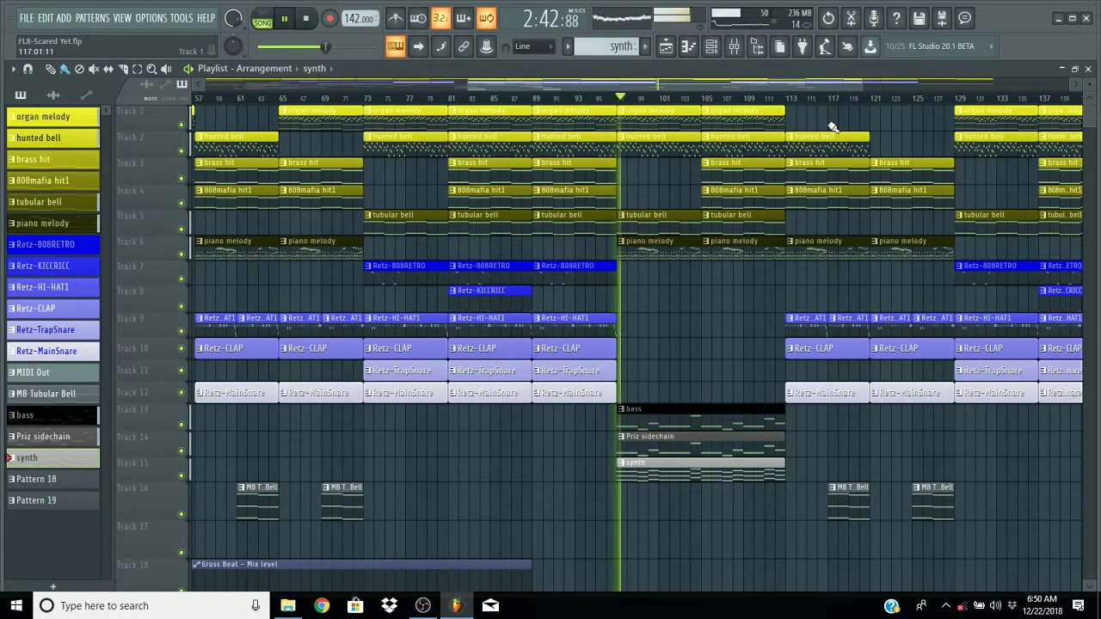
- Review the bass, sidechain and synth section from bar 97 and the surrounding tracks down to Track 25 during playback
scroll(832, 138, down, 4)
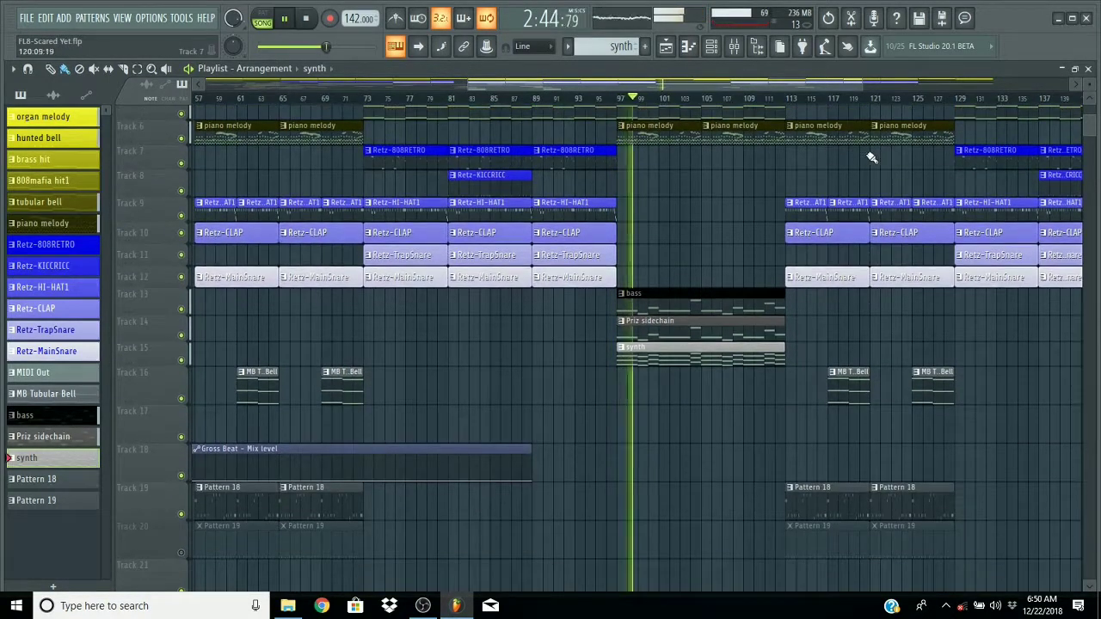
scroll(873, 160, down, 6)
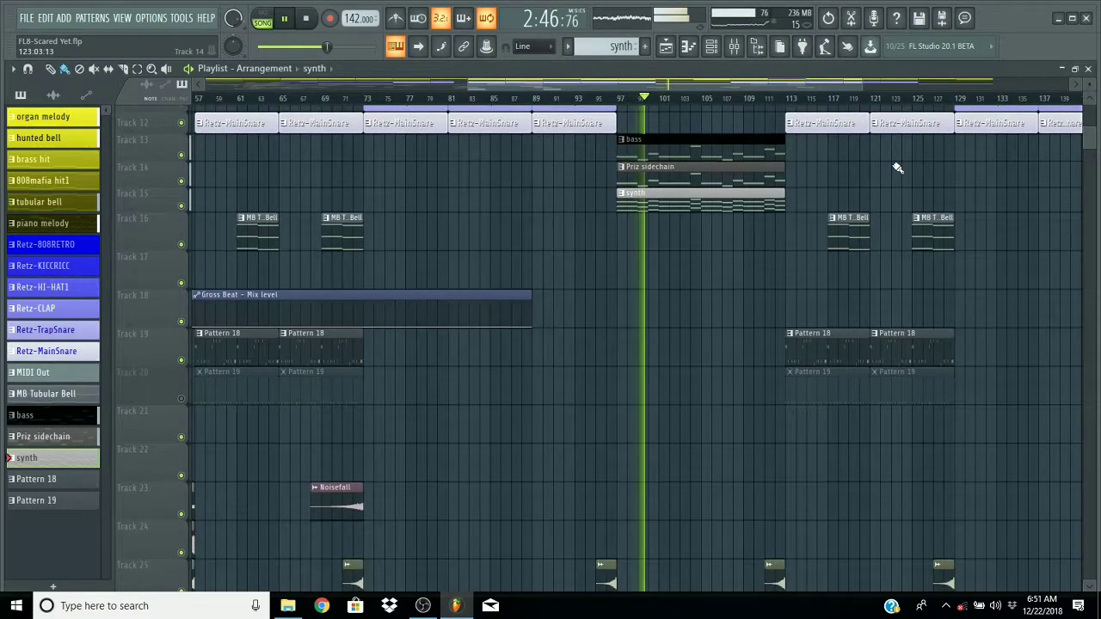
scroll(900, 167, down, 2)
scroll(898, 168, up, 3)
scroll(903, 165, up, 6)
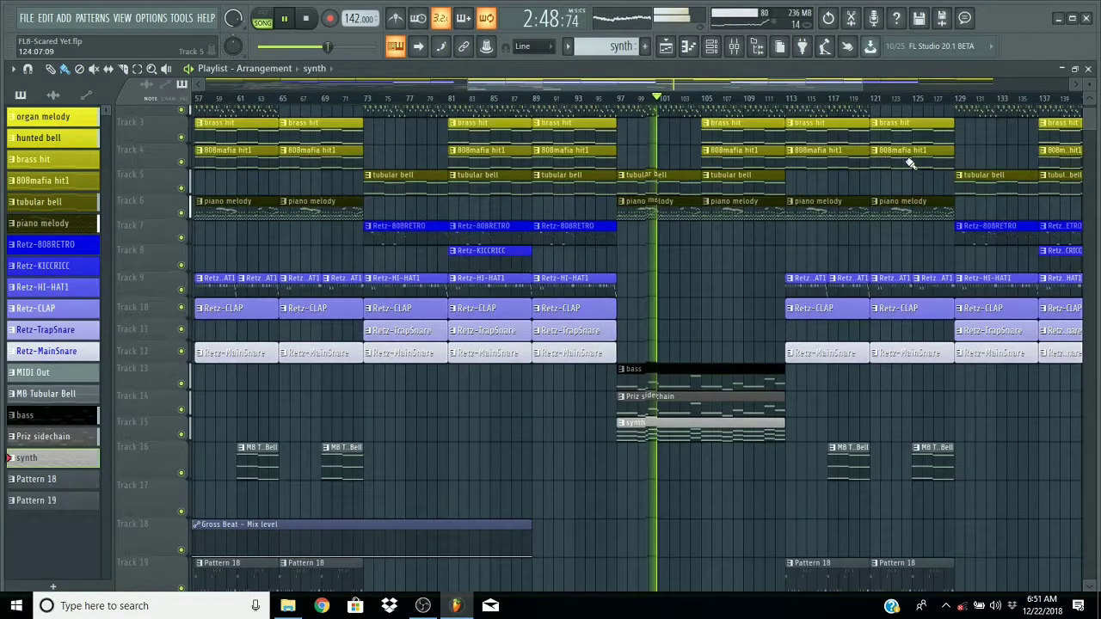
scroll(932, 159, up, 2)
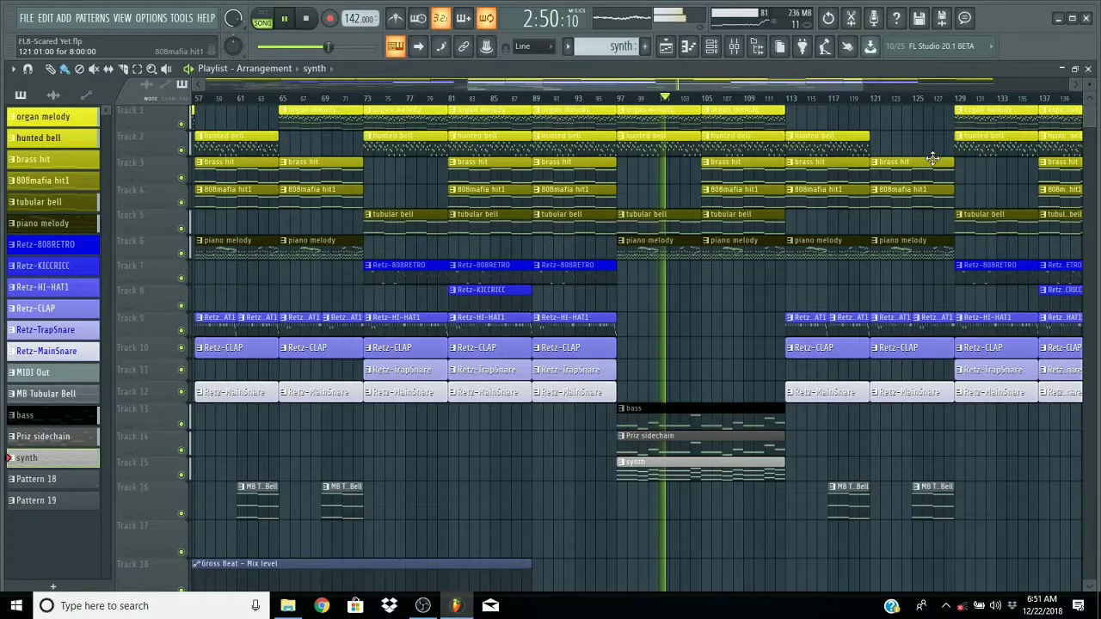
scroll(934, 159, down, 2)
scroll(935, 161, down, 1)
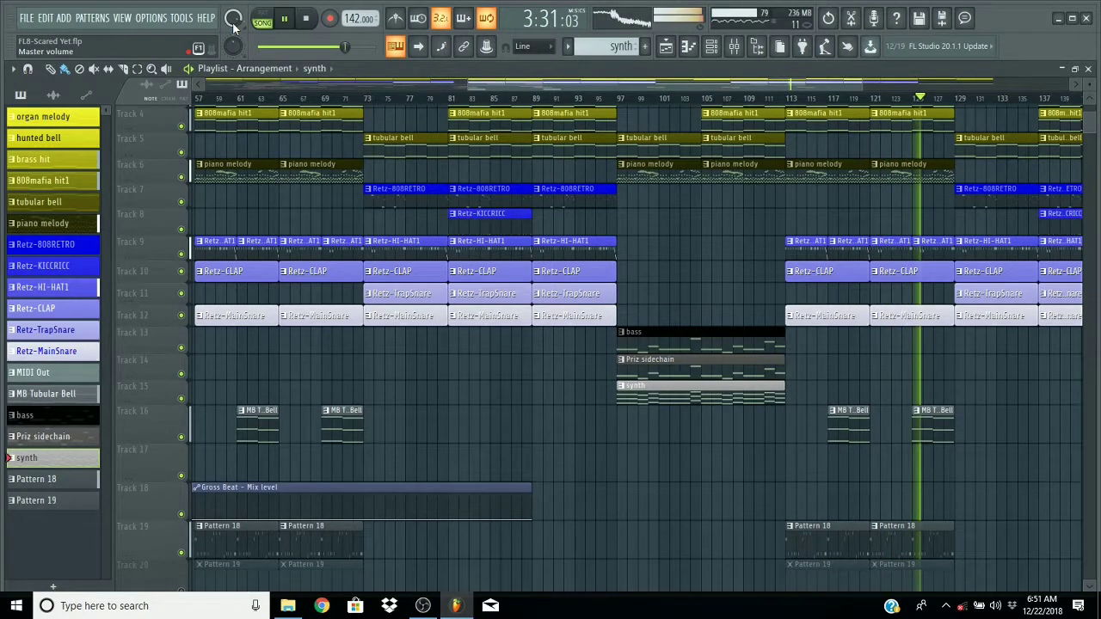
- Create an automation clip for the master volume and move it from Track 34 up to Track 33
right_click(233, 24)
click(266, 115)
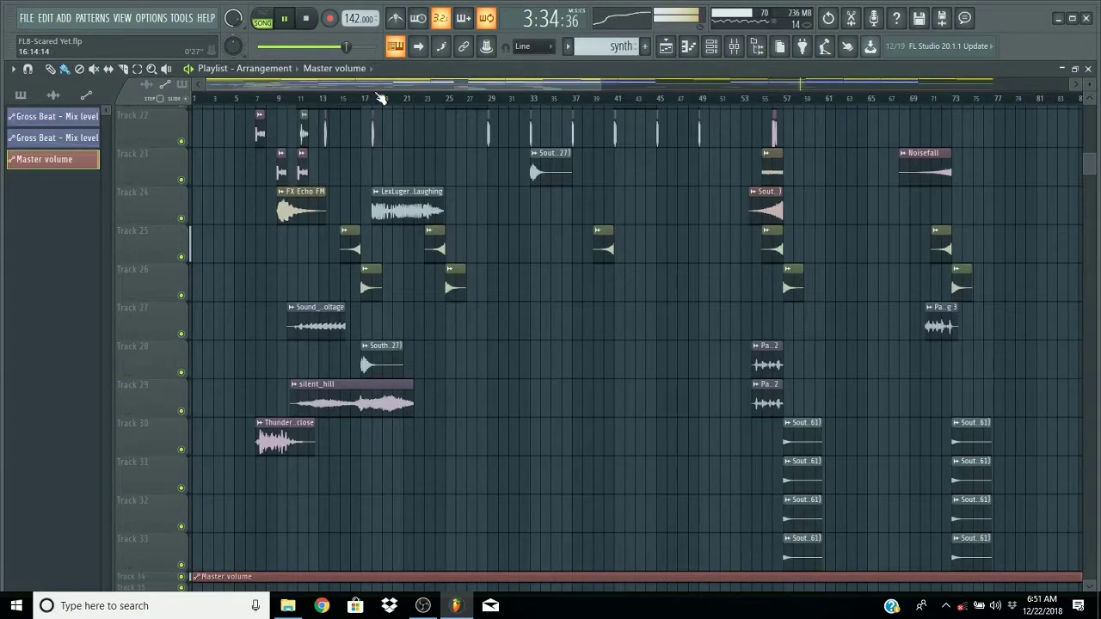
scroll(1004, 316, down, 3)
drag(600, 84, 1091, 88)
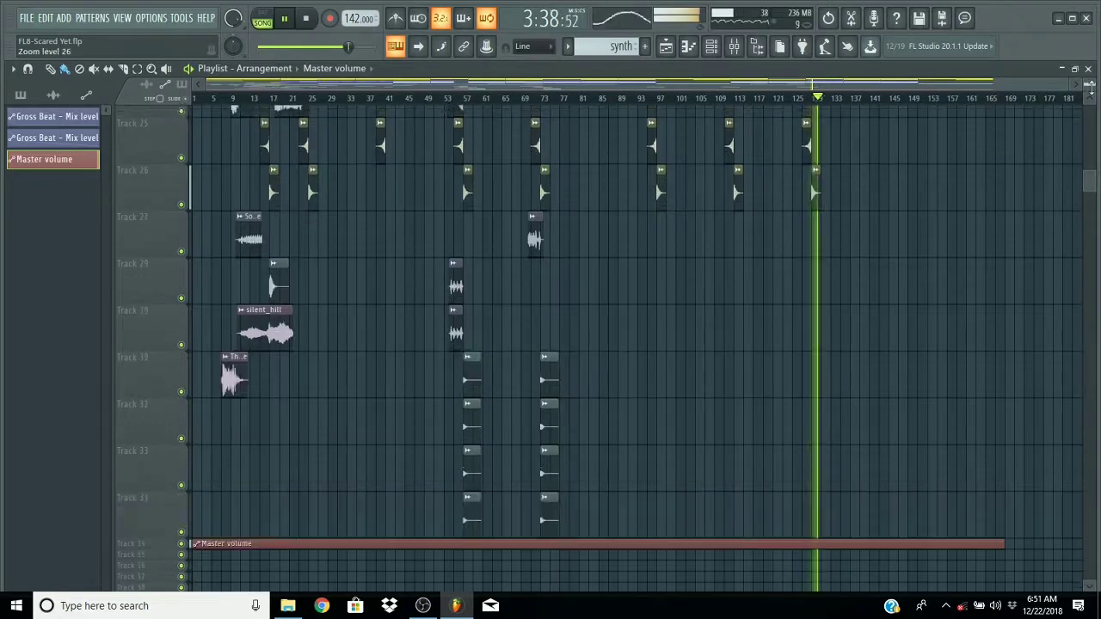
scroll(912, 318, down, 5)
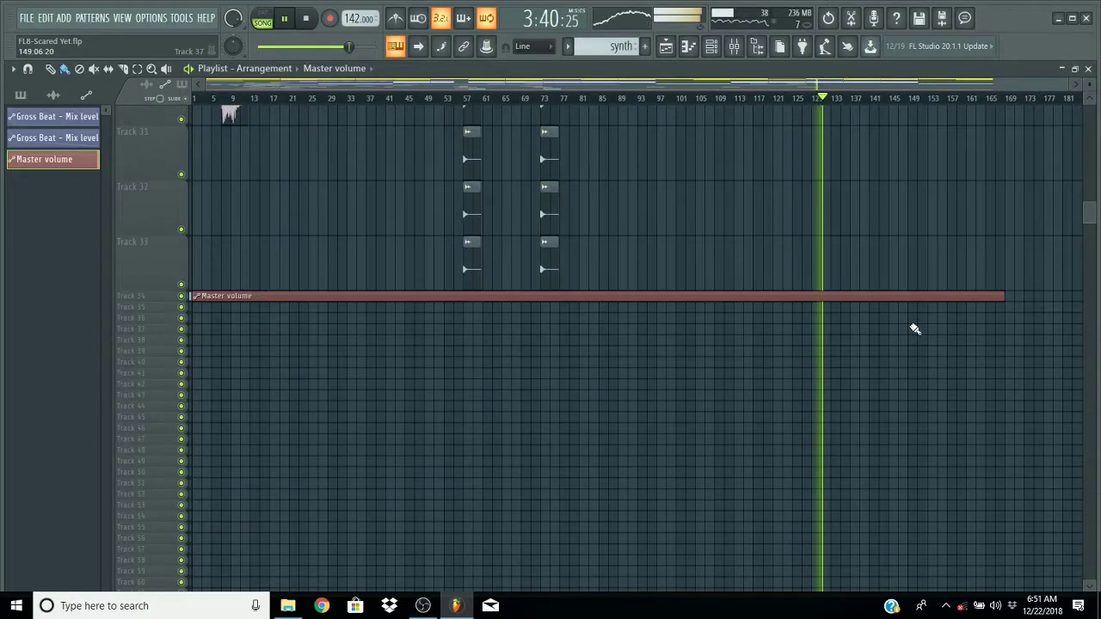
drag(906, 301, 939, 264)
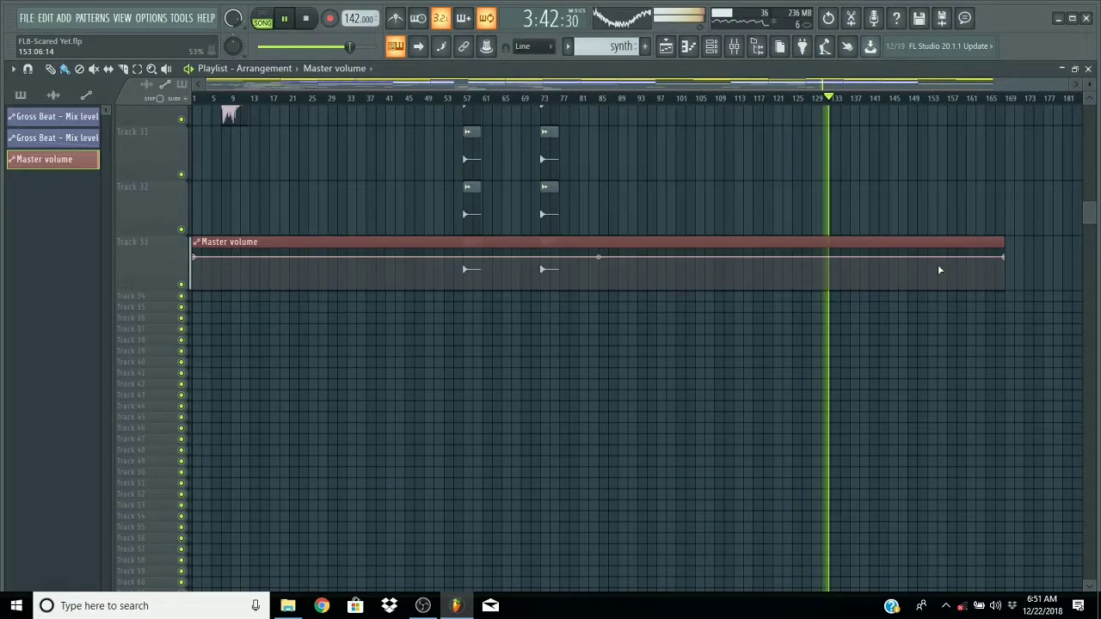
- Add a point at bar 141 of the master volume clip with the end point's copied value, and fade down to zero at the clip's end
right_click(1002, 258)
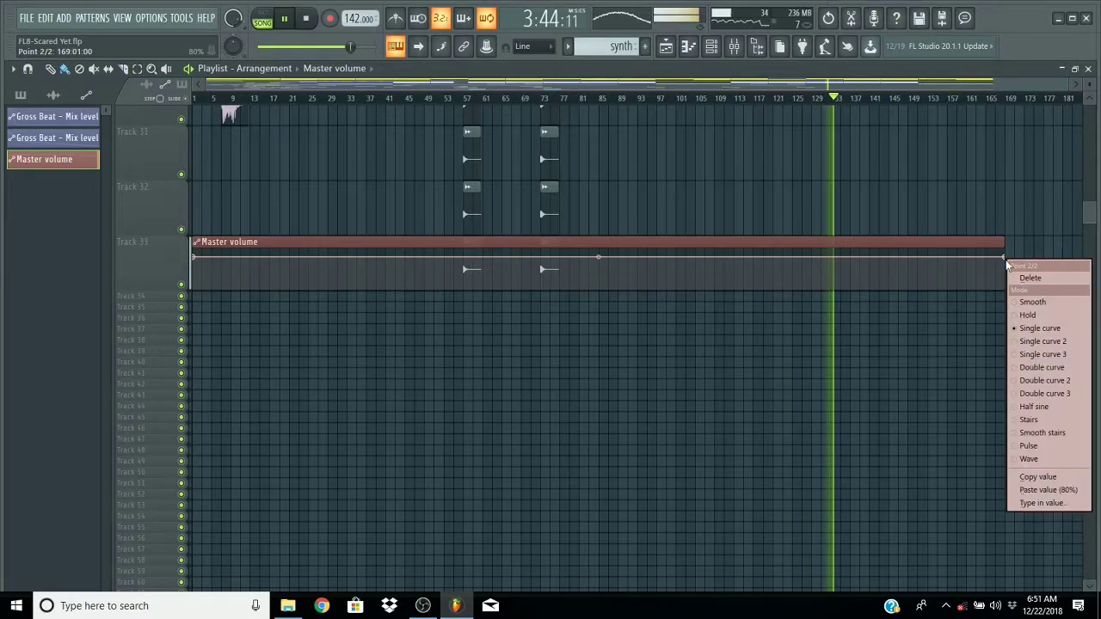
click(1053, 478)
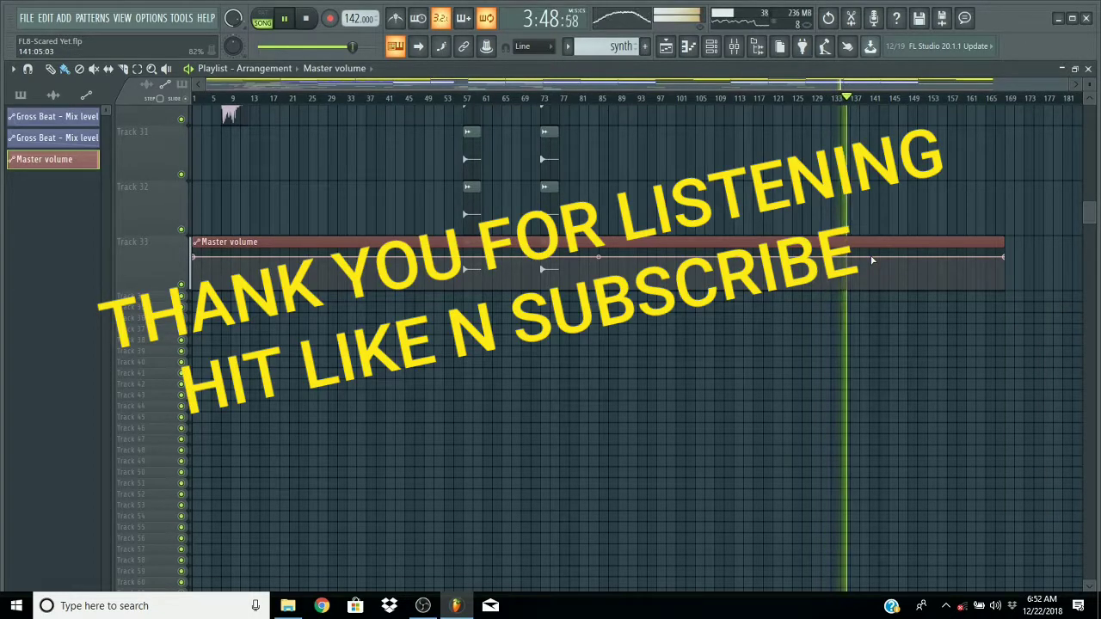
right_click(872, 258)
right_click(872, 257)
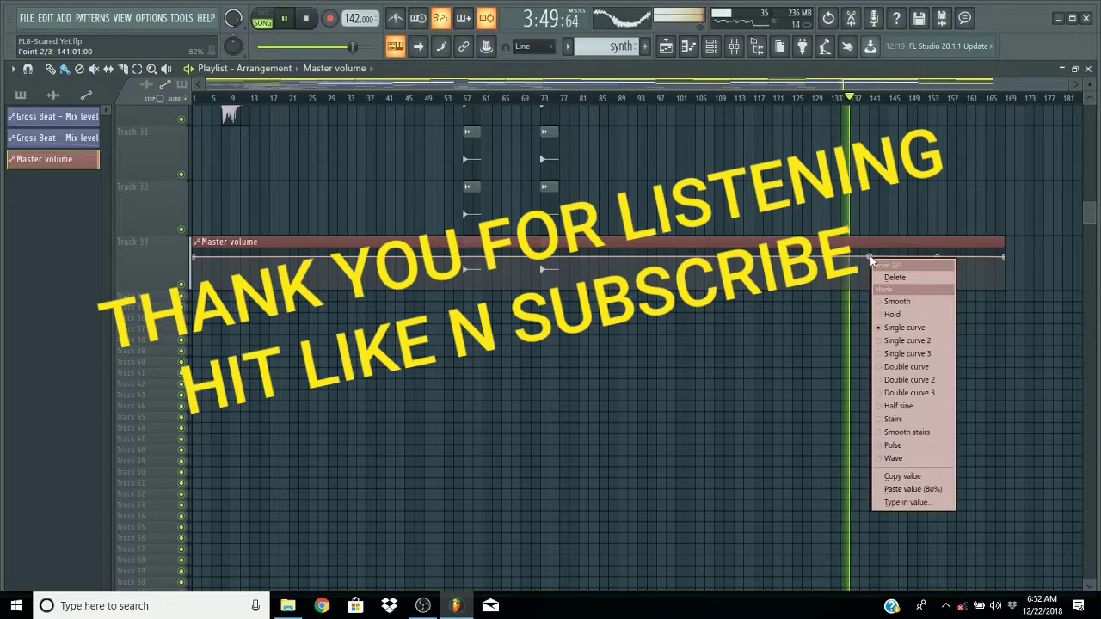
click(942, 488)
drag(984, 249, 975, 298)
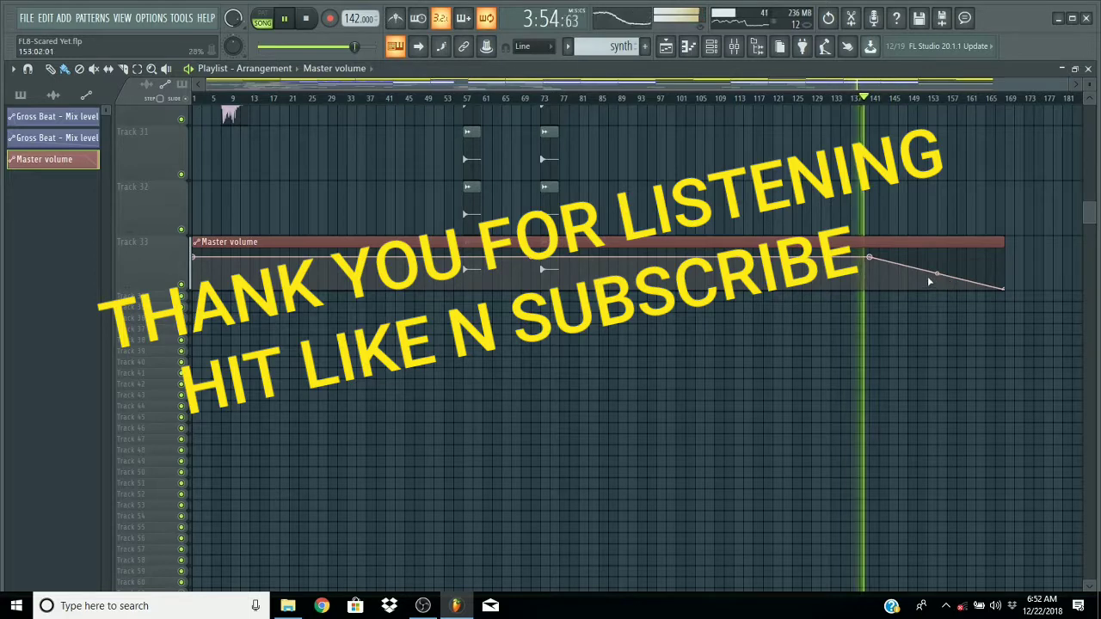